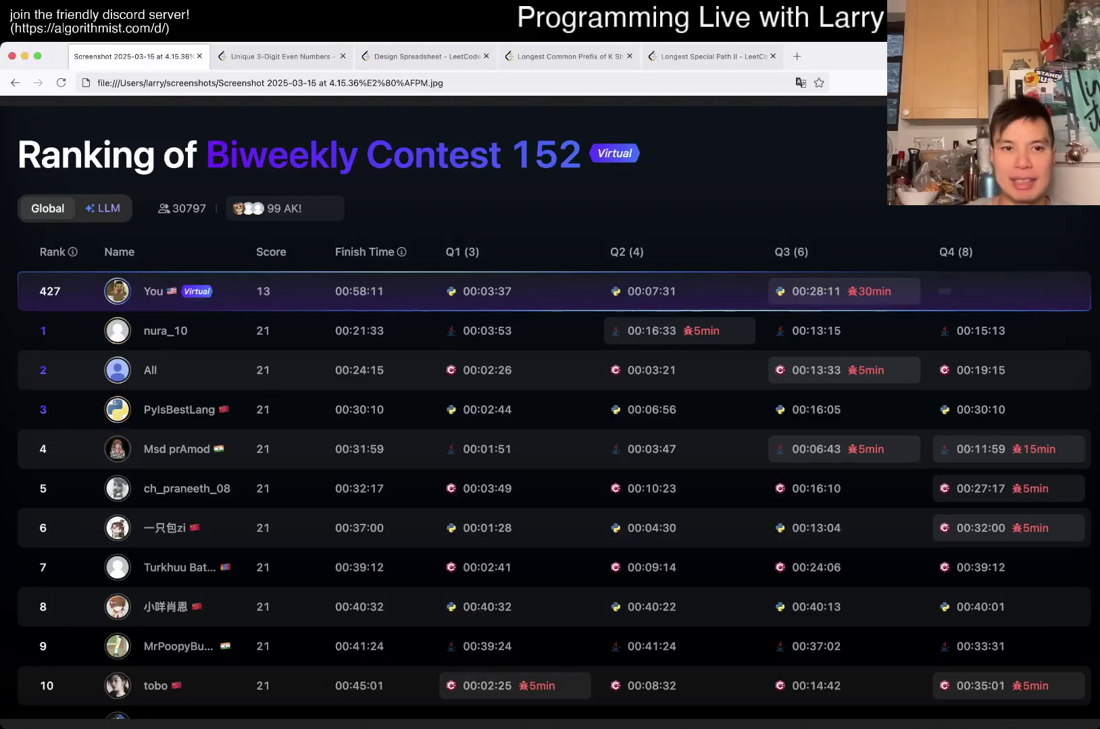
# Glance at the Biweekly Contest 152 ranking, then return to the Unique 3-Digit Even Numbers statement
pyautogui.hotkey('ctrl', 'Tab')
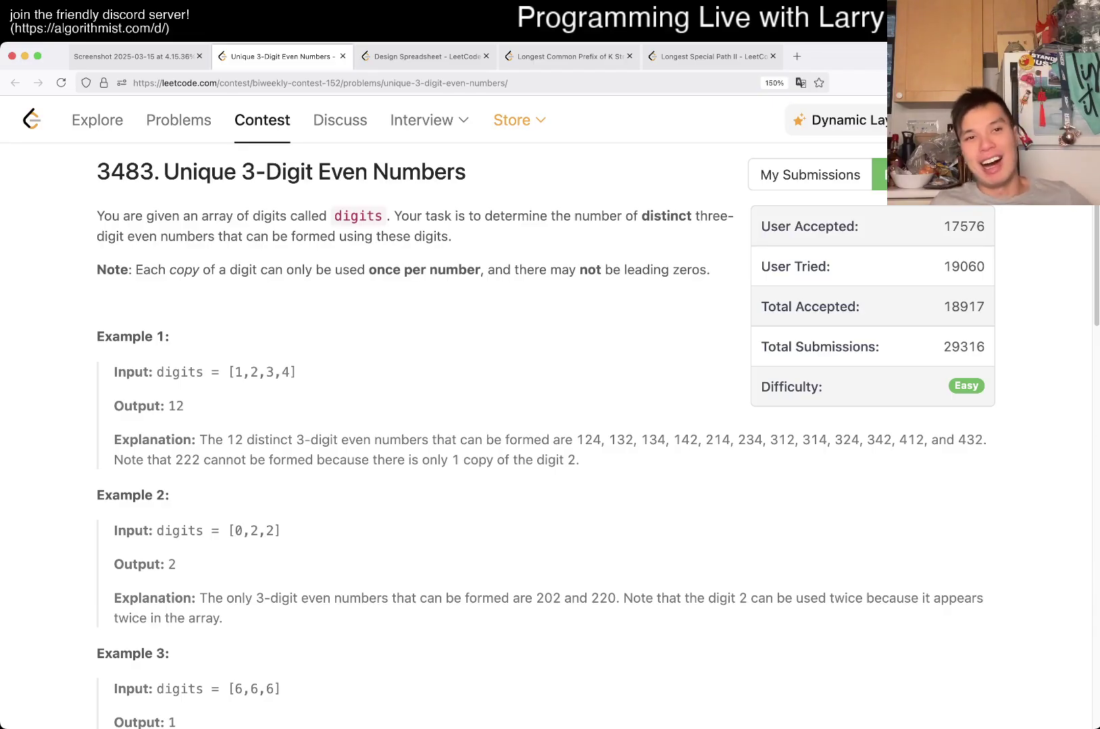
pyautogui.hotkey('ctrl', 'shift', 'Tab')
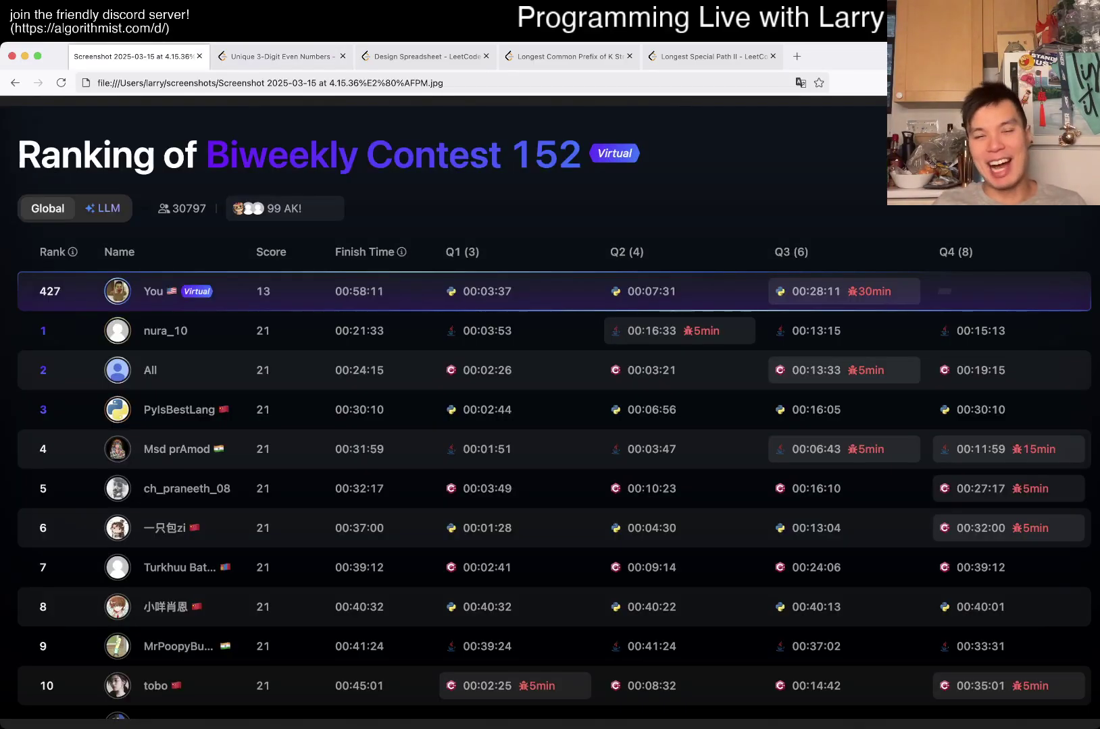
pyautogui.hotkey('ctrl', 'Tab')
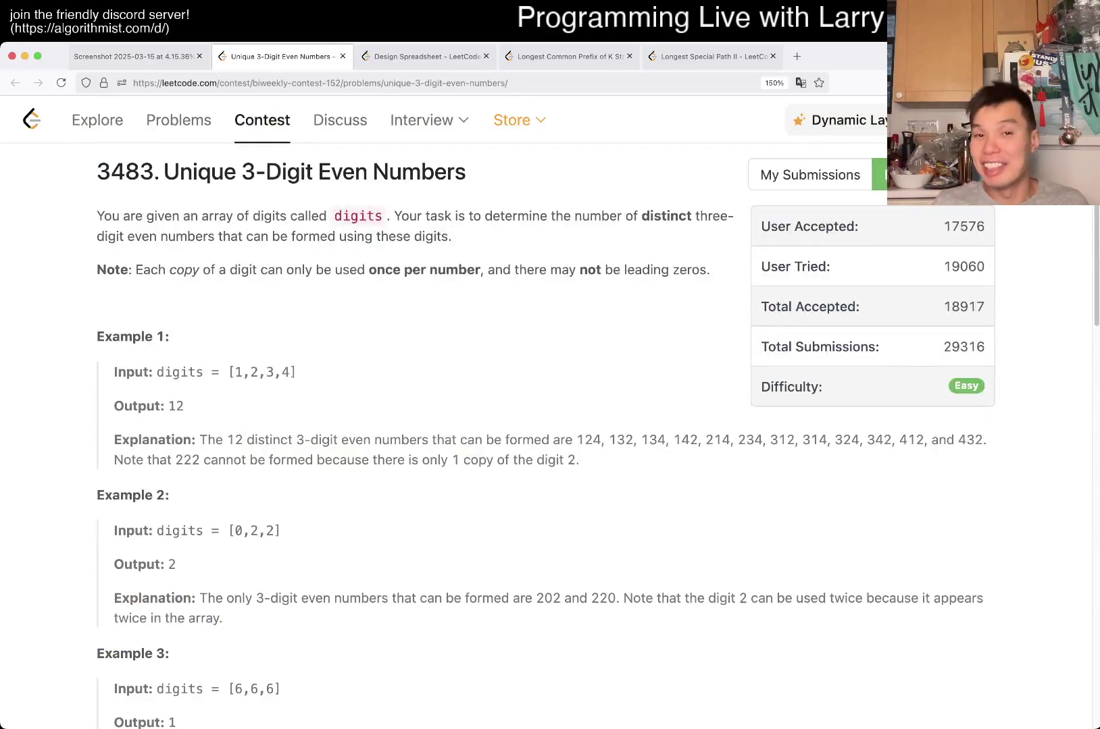
pyautogui.moveTo(109, 171); pyautogui.dragTo(467, 173)
pyautogui.click(515, 309)
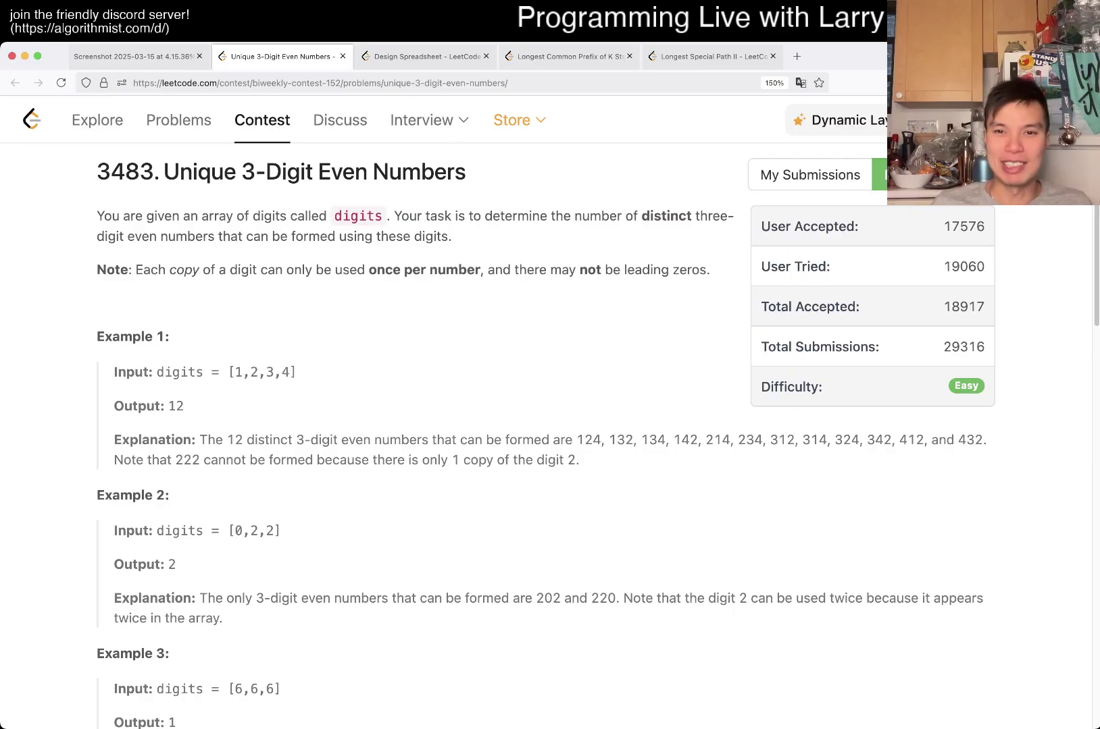
pyautogui.scroll(-10, 549, 428)
pyautogui.scroll(1, 550, 429)
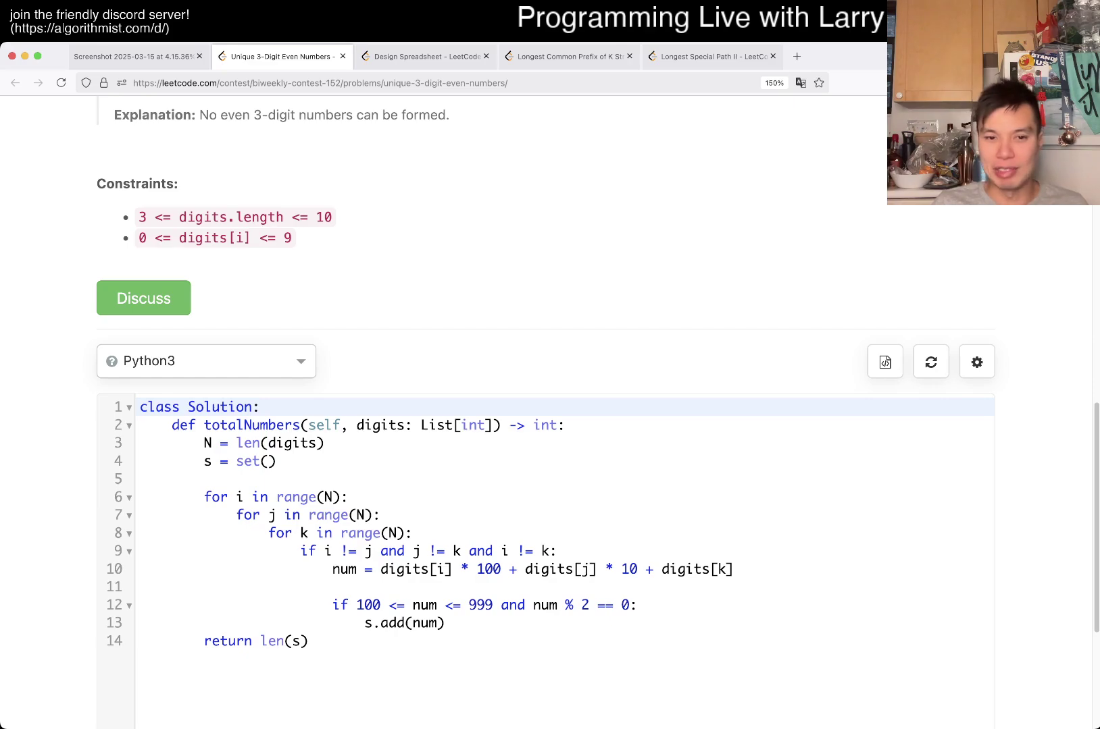
# Highlight the three nested loops on lines 6-8 of the solution
pyautogui.moveTo(179, 498)
pyautogui.mouseDown()
pyautogui.moveTo(344, 497)
pyautogui.moveTo(412, 532)
pyautogui.mouseUp()
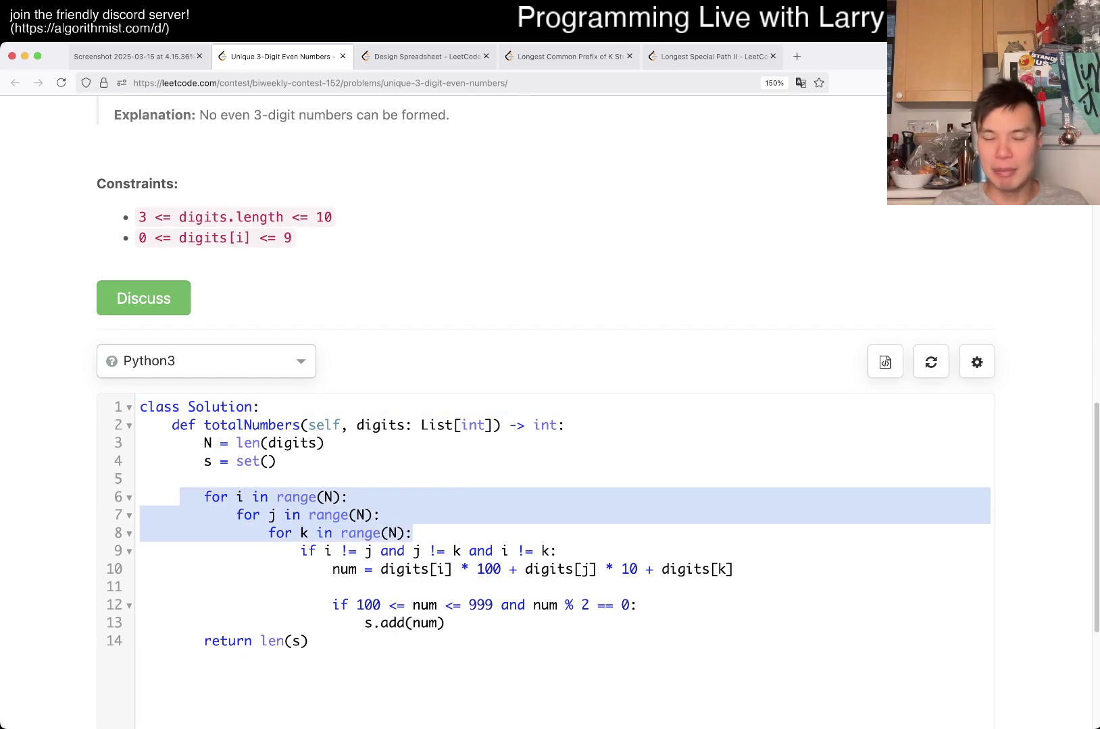
pyautogui.moveTo(137, 216); pyautogui.dragTo(333, 217)
pyautogui.click(387, 207)
pyautogui.press('Up')
pyautogui.press('Down')
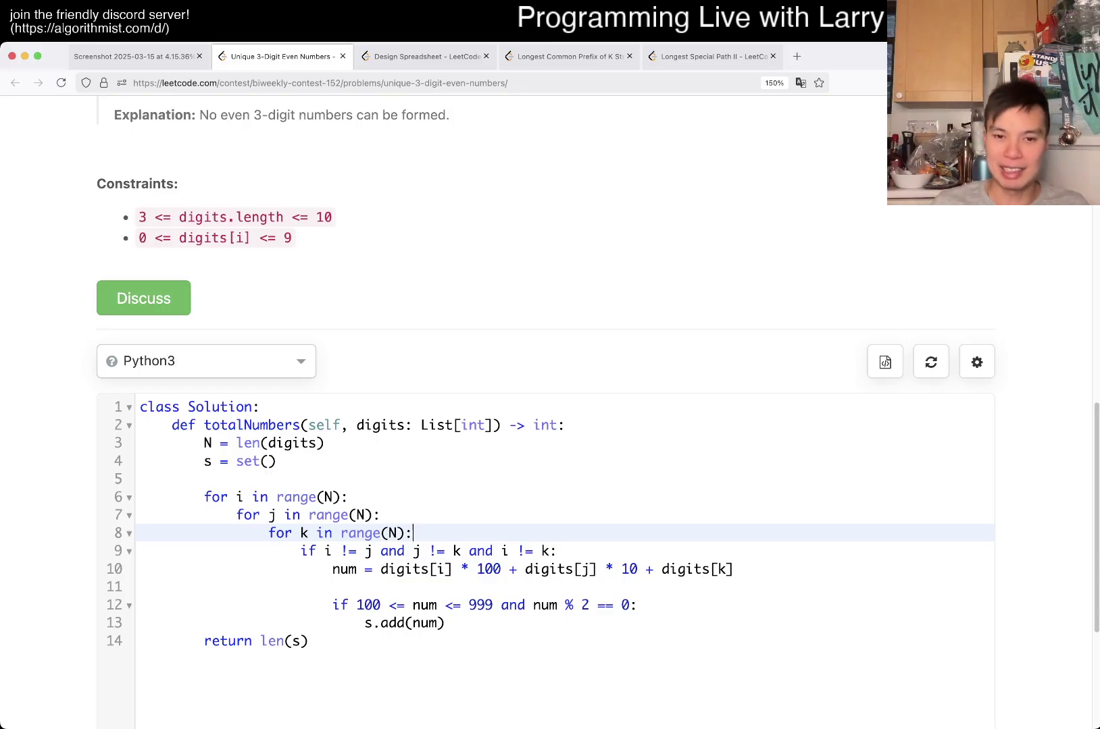
# Highlight the distinct-index check, set insertion and the 100 <= num <= 999 range check
pyautogui.moveTo(284, 552)
pyautogui.mouseDown()
pyautogui.moveTo(139, 586)
pyautogui.moveTo(445, 624)
pyautogui.mouseUp()
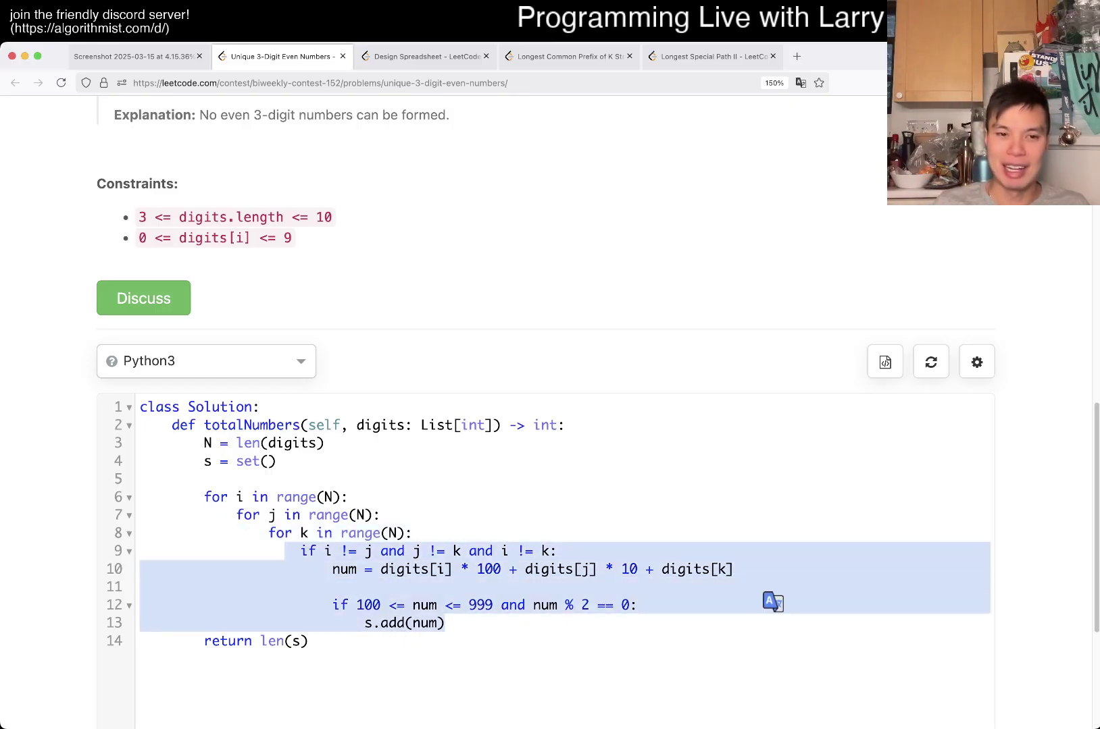
pyautogui.click(236, 460)
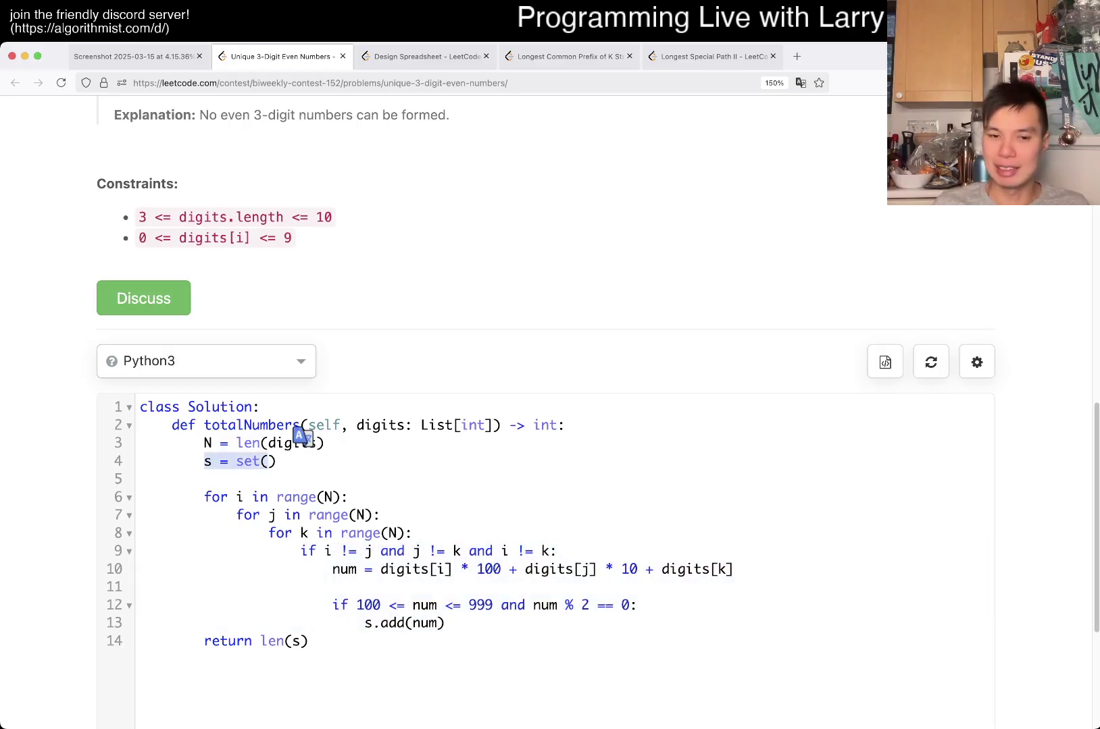
pyautogui.click(373, 552)
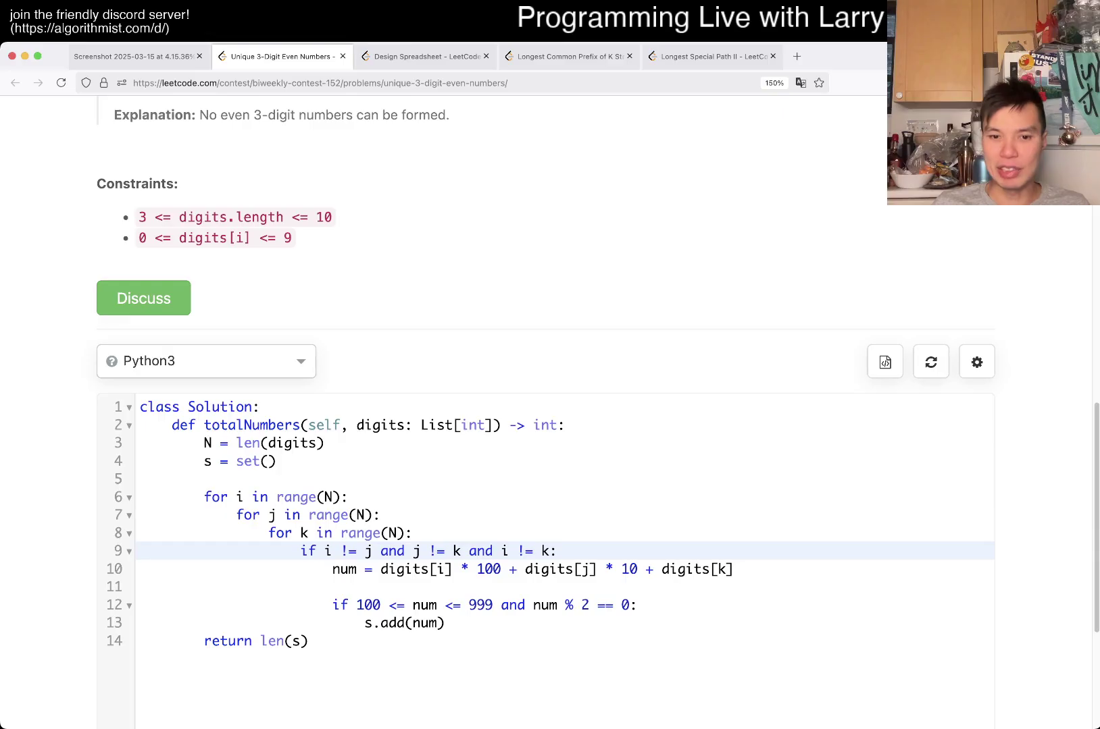
pyautogui.moveTo(356, 605); pyautogui.dragTo(493, 605)
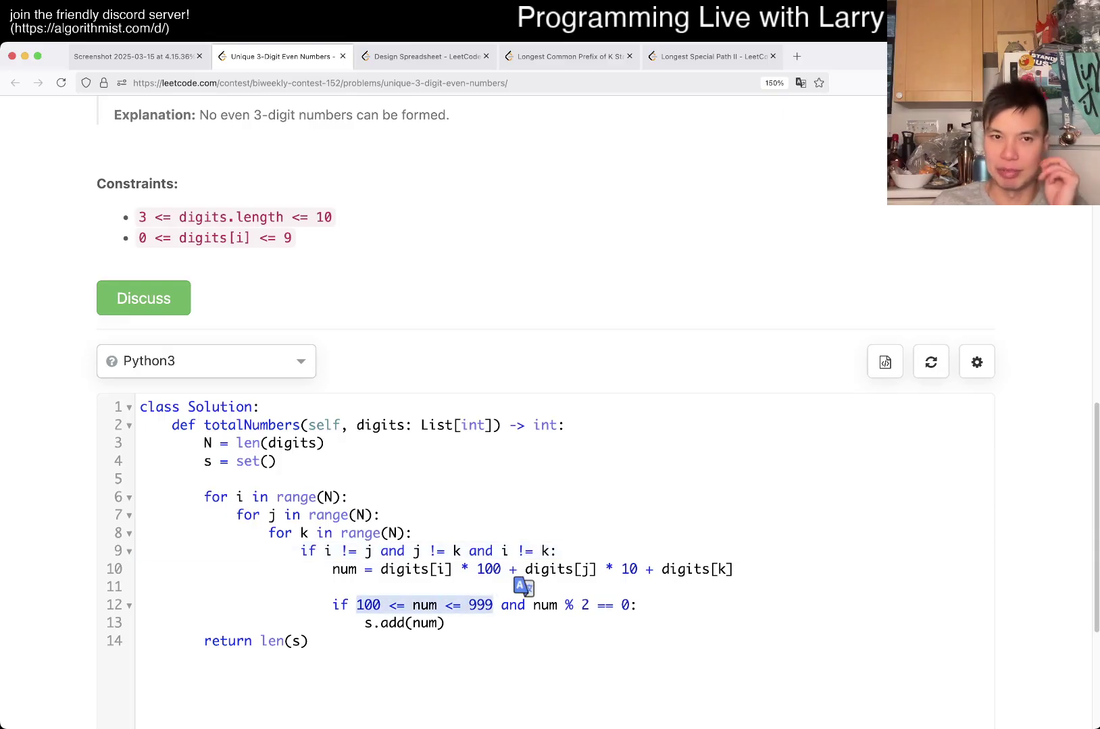
# Switch away from the browser and back, highlighting words in the problem title
pyautogui.press('super+Tab')
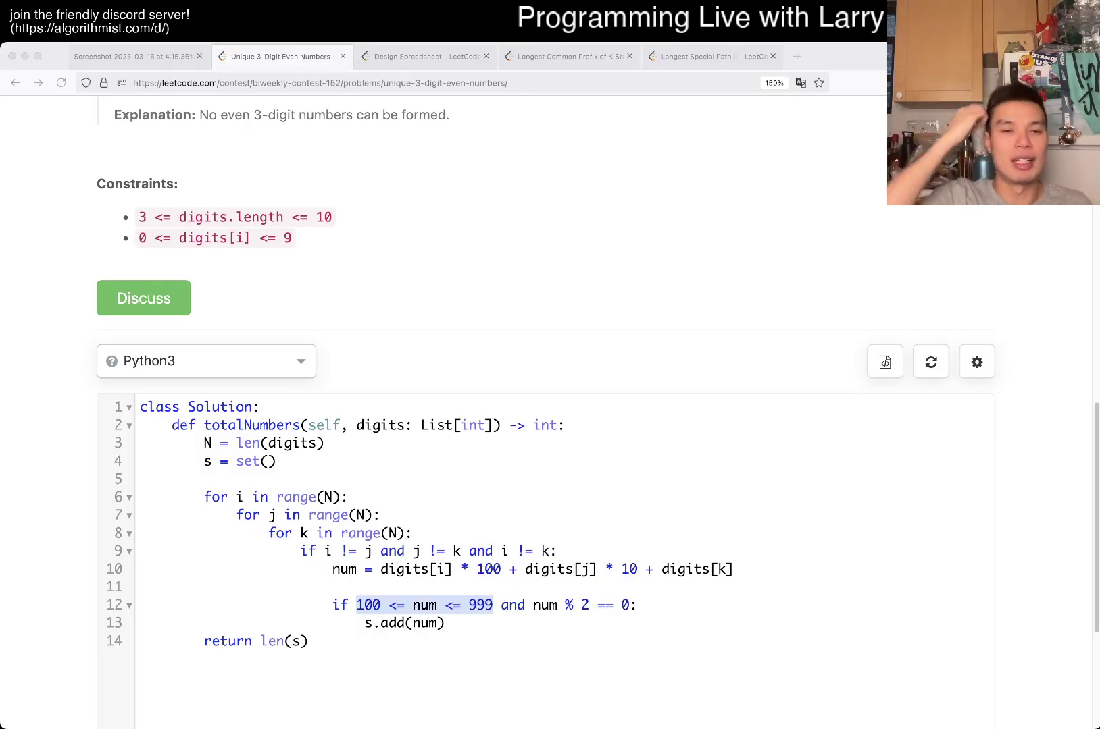
pyautogui.press('super+Tab')
pyautogui.press('super+Tab')
pyautogui.press('super+Tab')
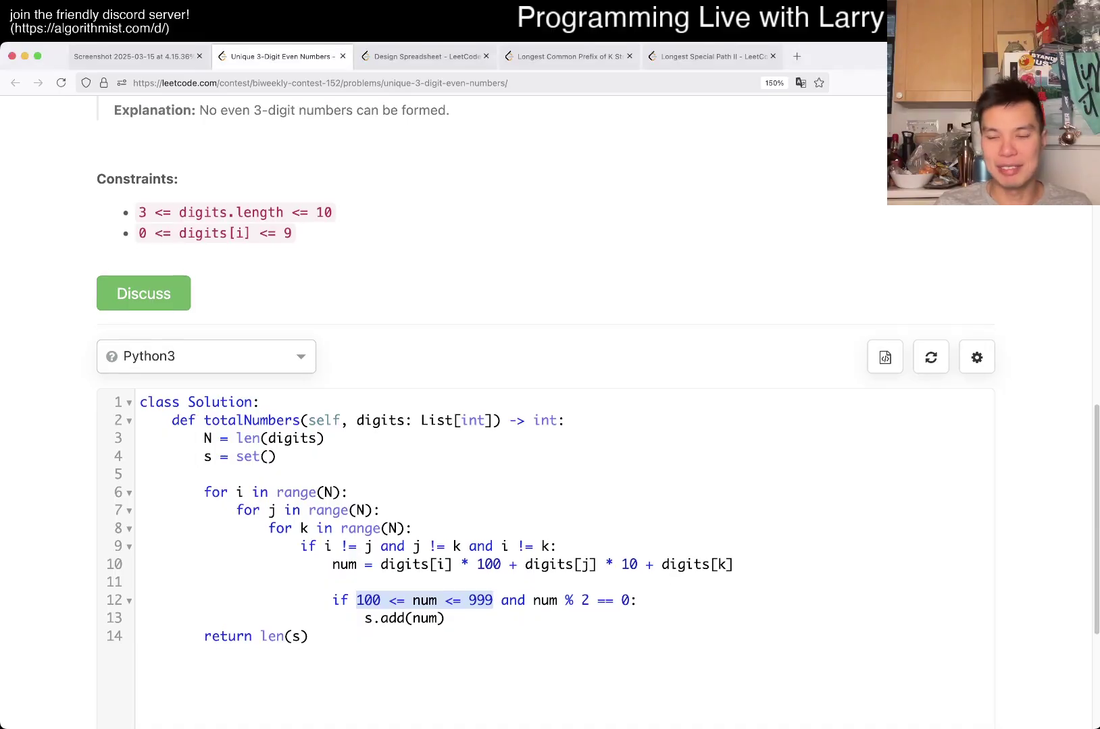
pyautogui.scroll(-1, 550, 369)
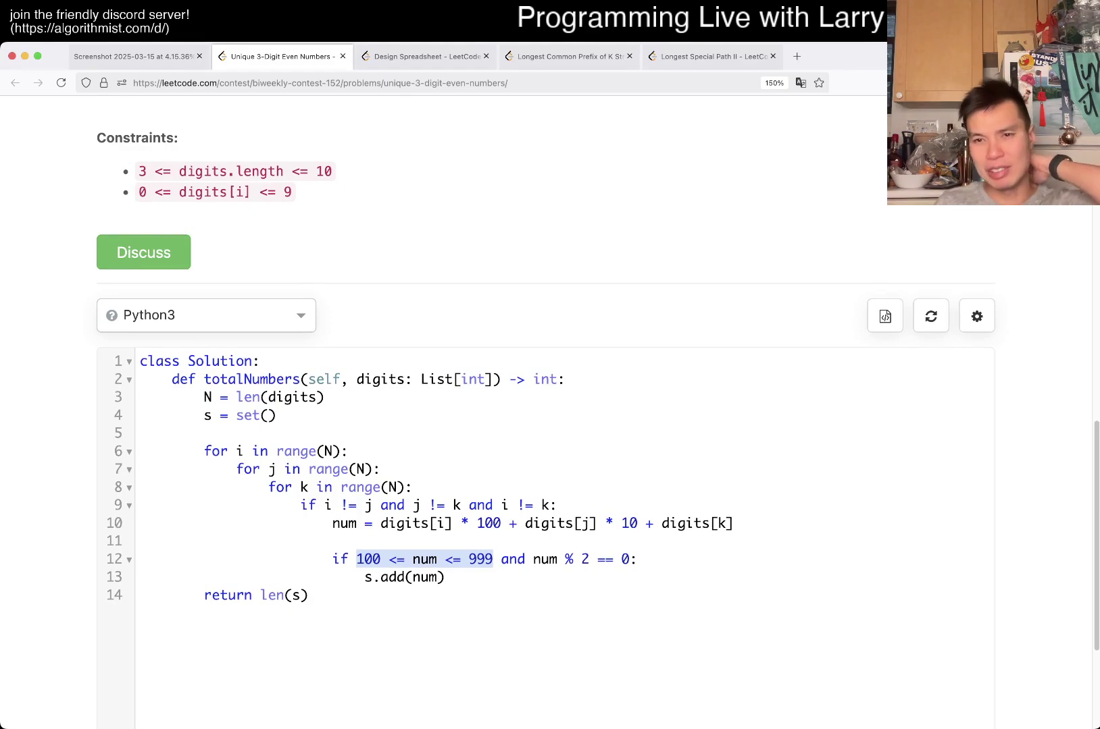
pyautogui.scroll(15, 550, 413)
pyautogui.moveTo(241, 172); pyautogui.dragTo(467, 172)
pyautogui.scroll(-8, 370, 172)
pyautogui.scroll(-8, 370, 172)
pyautogui.scroll(1, 550, 413)
pyautogui.scroll(3, 550, 412)
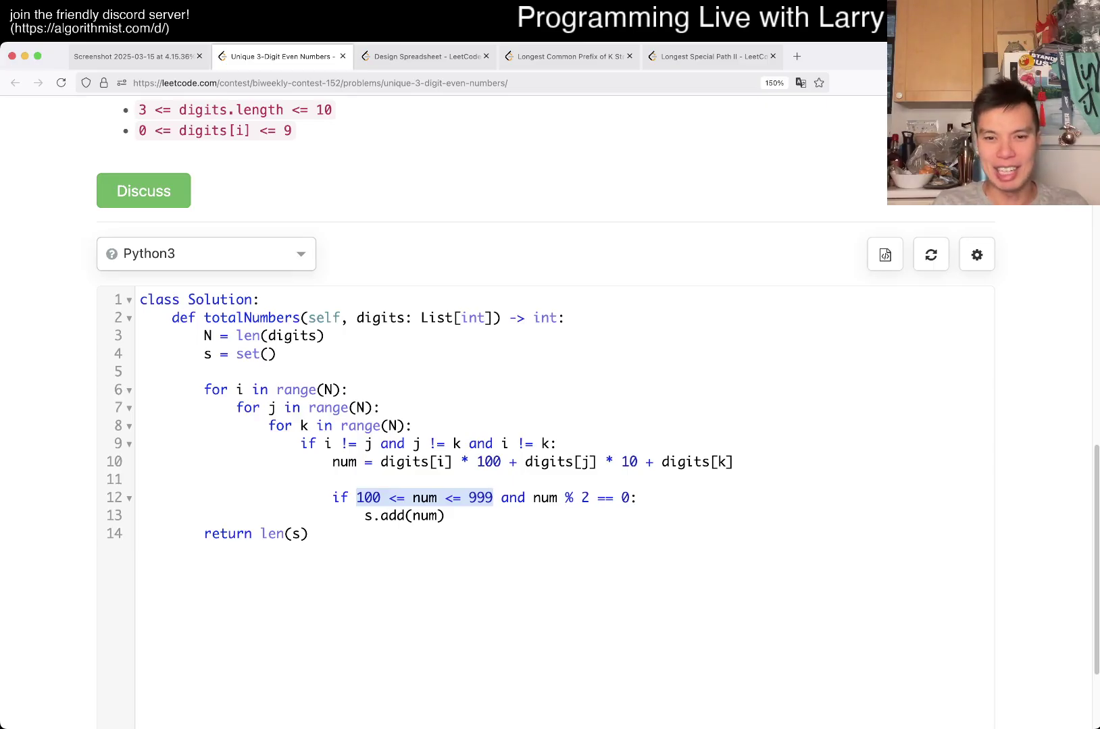
pyautogui.press('super+Tab')
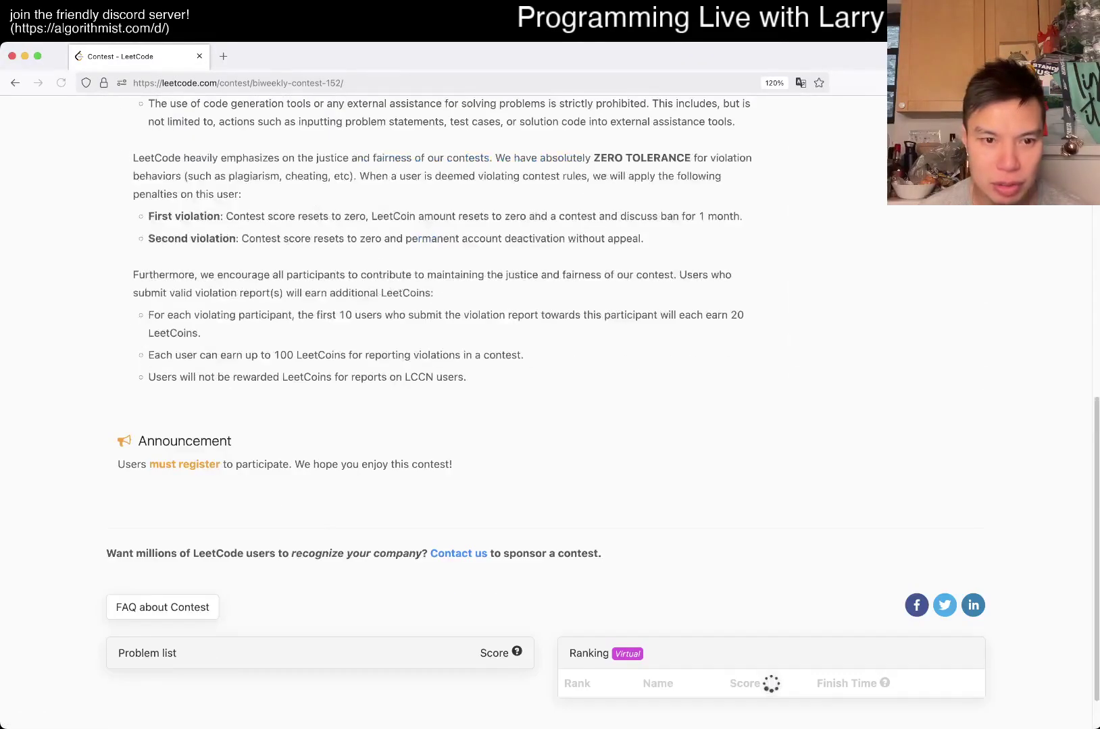
pyautogui.scroll(-2, 549, 387)
pyautogui.scroll(-4, 550, 386)
# Open the four Biweekly Contest 152 problems in background tabs, then show Unique 3-Digit Even Numbers
pyautogui.keyDown('super'); pyautogui.click(191, 445); pyautogui.keyUp('super')
pyautogui.keyDown('super'); pyautogui.click(167, 477); pyautogui.keyUp('super')
pyautogui.keyDown('super'); pyautogui.click(243, 509); pyautogui.keyUp('super')
pyautogui.keyDown('super'); pyautogui.click(173, 541); pyautogui.keyUp('super')
pyautogui.hotkey('ctrl', 'Tab')
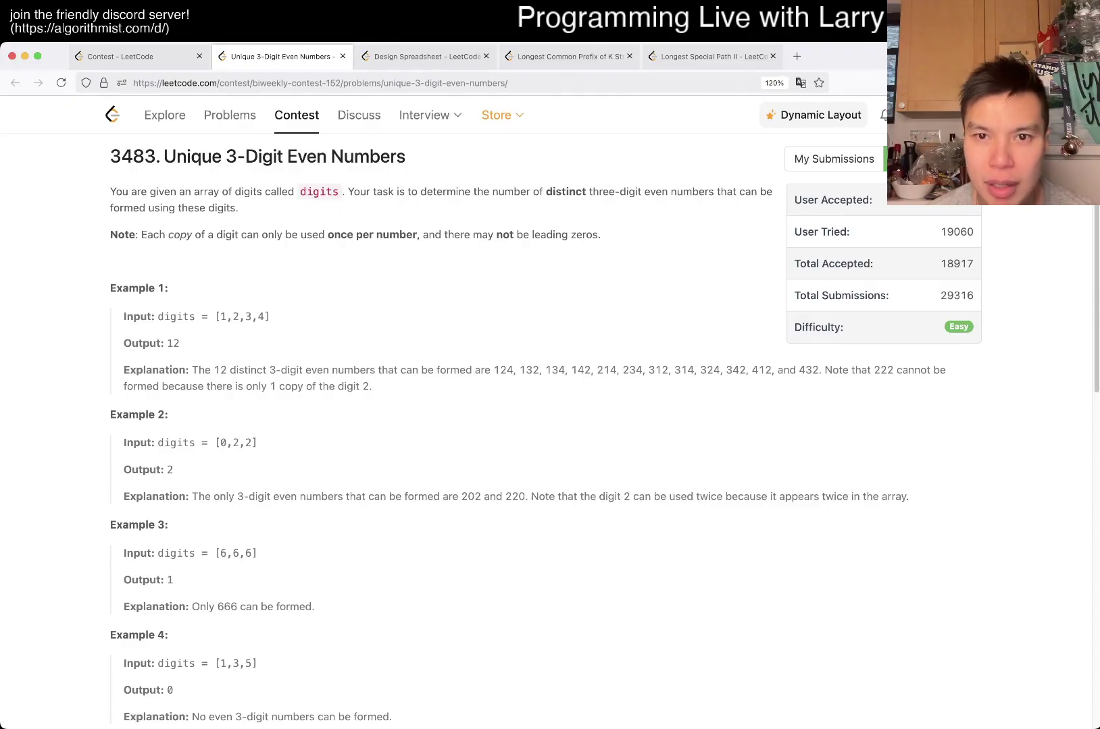
pyautogui.scroll(-5, 550, 428)
pyautogui.scroll(-3, 550, 429)
pyautogui.scroll(1, 551, 429)
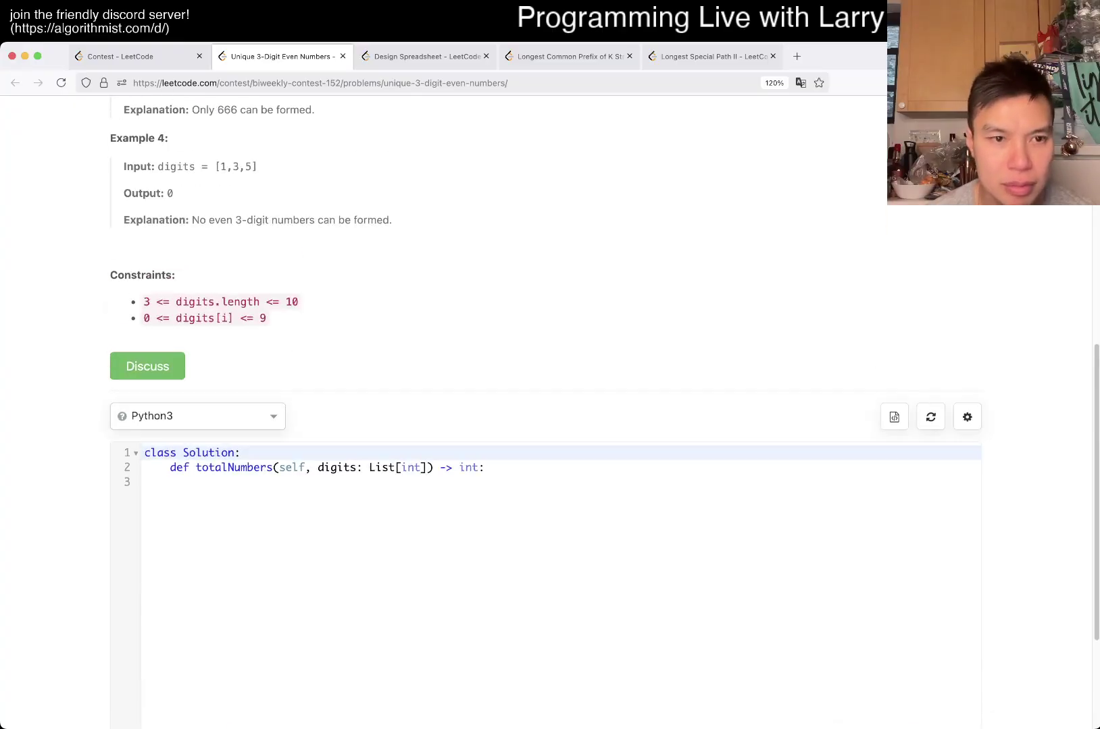
pyautogui.moveTo(144, 302); pyautogui.dragTo(299, 301)
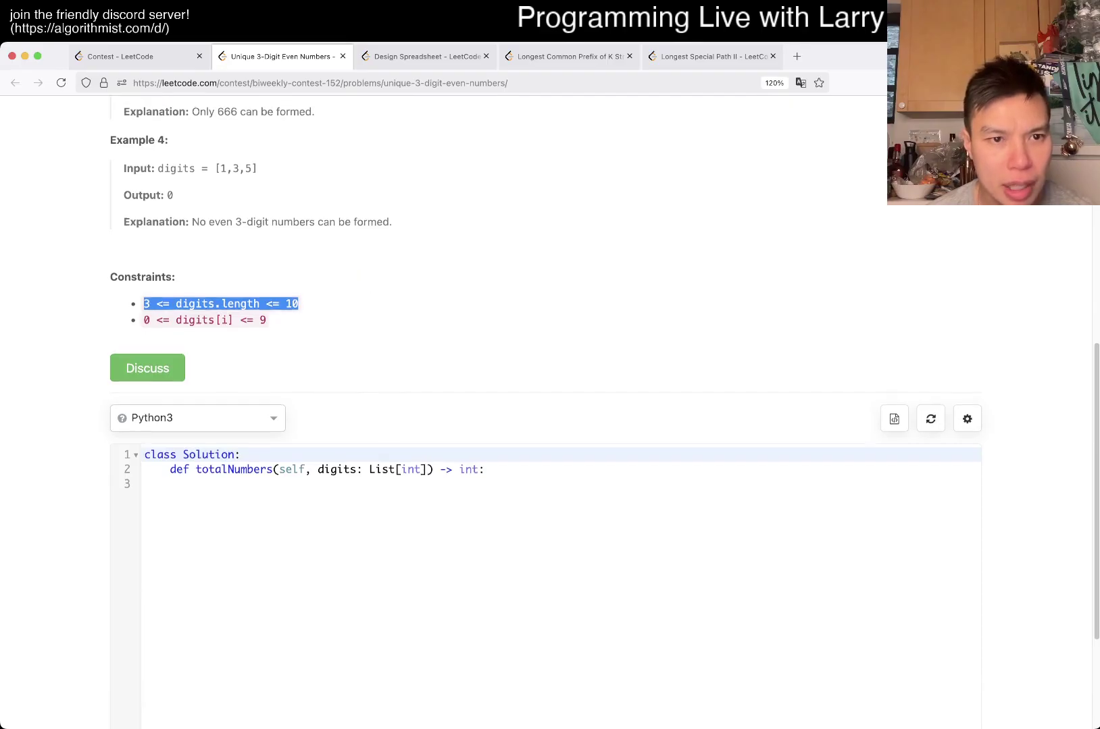
pyautogui.scroll(4, 550, 413)
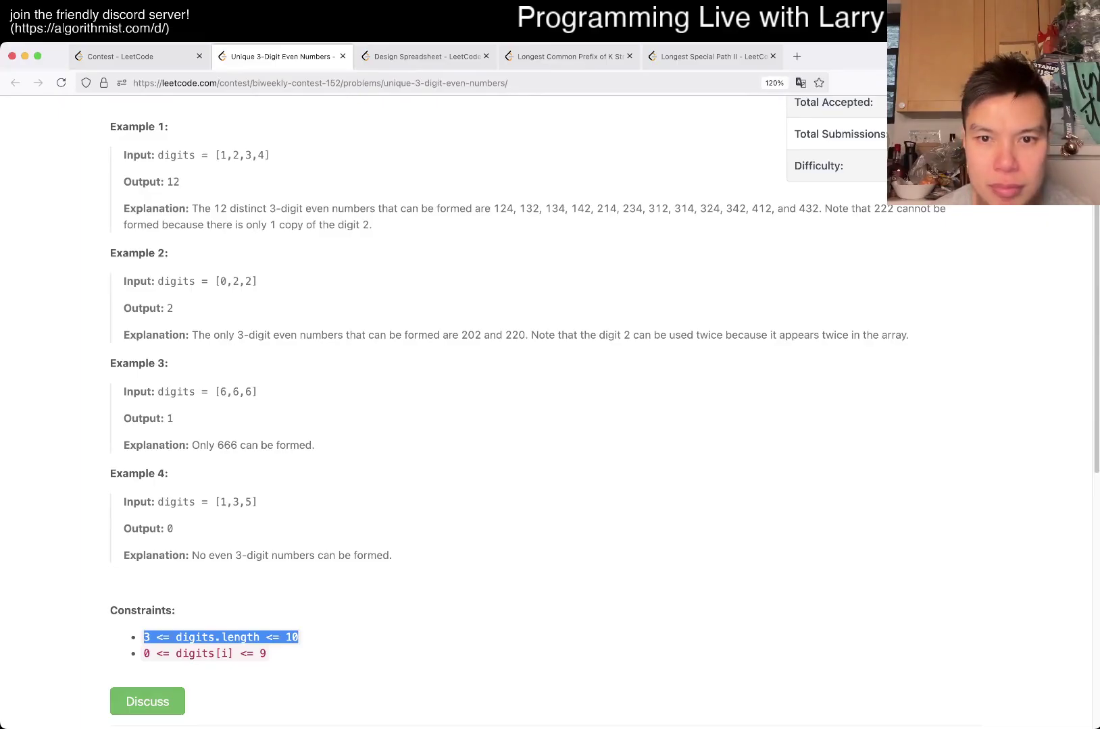
pyautogui.scroll(-2, 550, 413)
pyautogui.scroll(2, 549, 412)
pyautogui.scroll(-1, 550, 412)
pyautogui.moveTo(220, 244); pyautogui.dragTo(258, 245)
pyautogui.scroll(2, 258, 244)
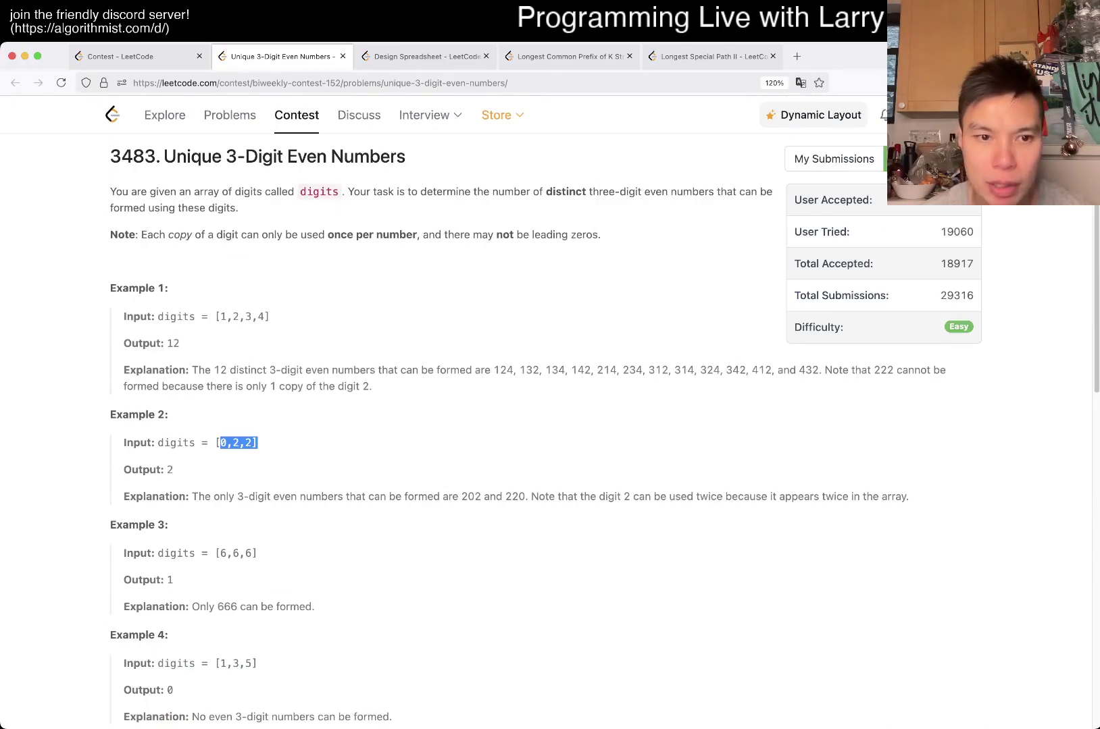
pyautogui.click(248, 443)
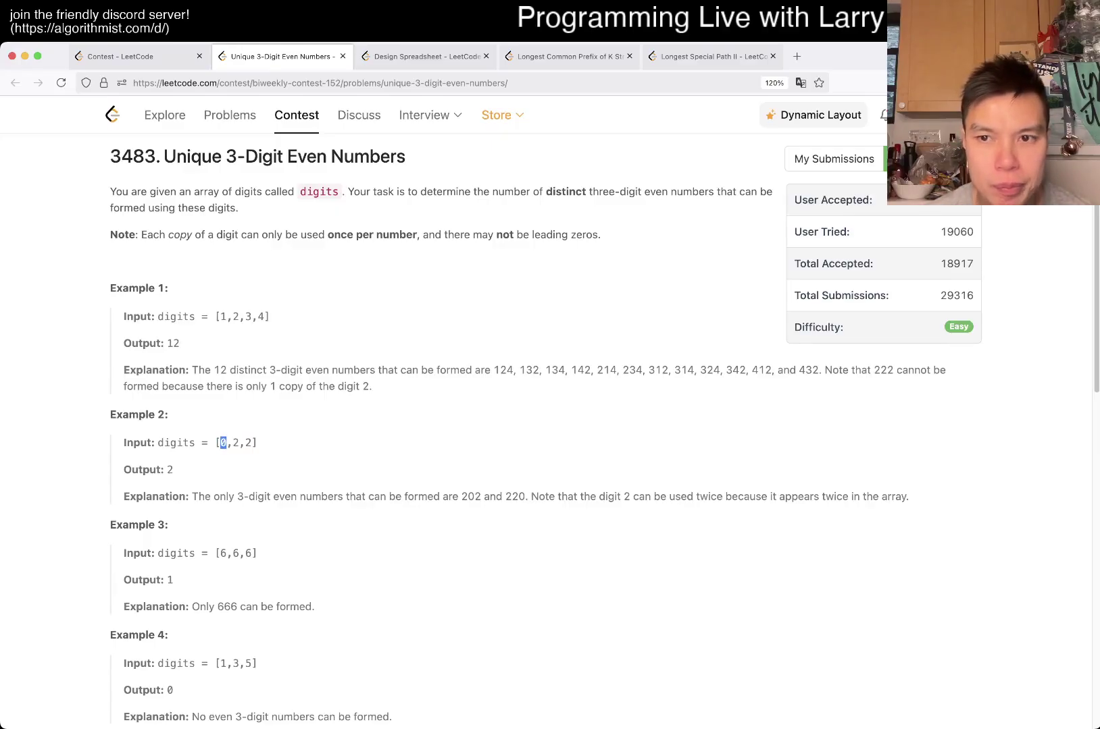
pyautogui.scroll(-5, 550, 413)
pyautogui.scroll(1, 550, 412)
pyautogui.scroll(1, 550, 412)
pyautogui.scroll(1, 550, 412)
pyautogui.scroll(3, 550, 413)
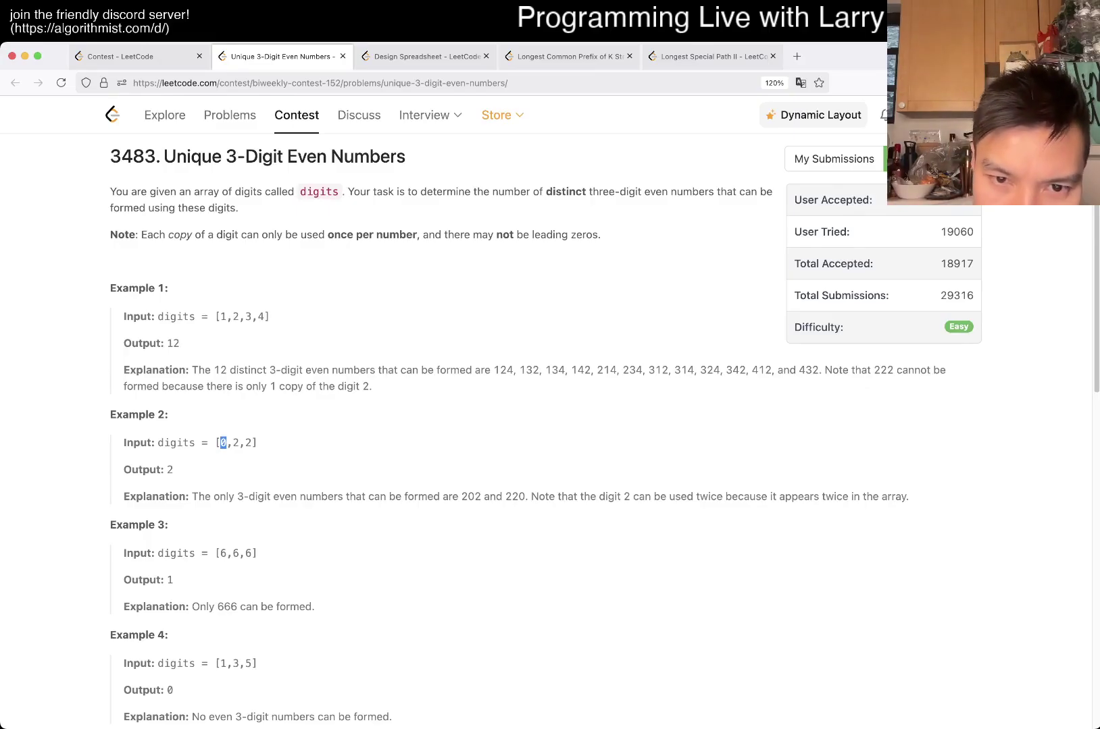
pyautogui.scroll(-1, 550, 387)
pyautogui.scroll(-4, 549, 386)
pyautogui.scroll(3, 550, 386)
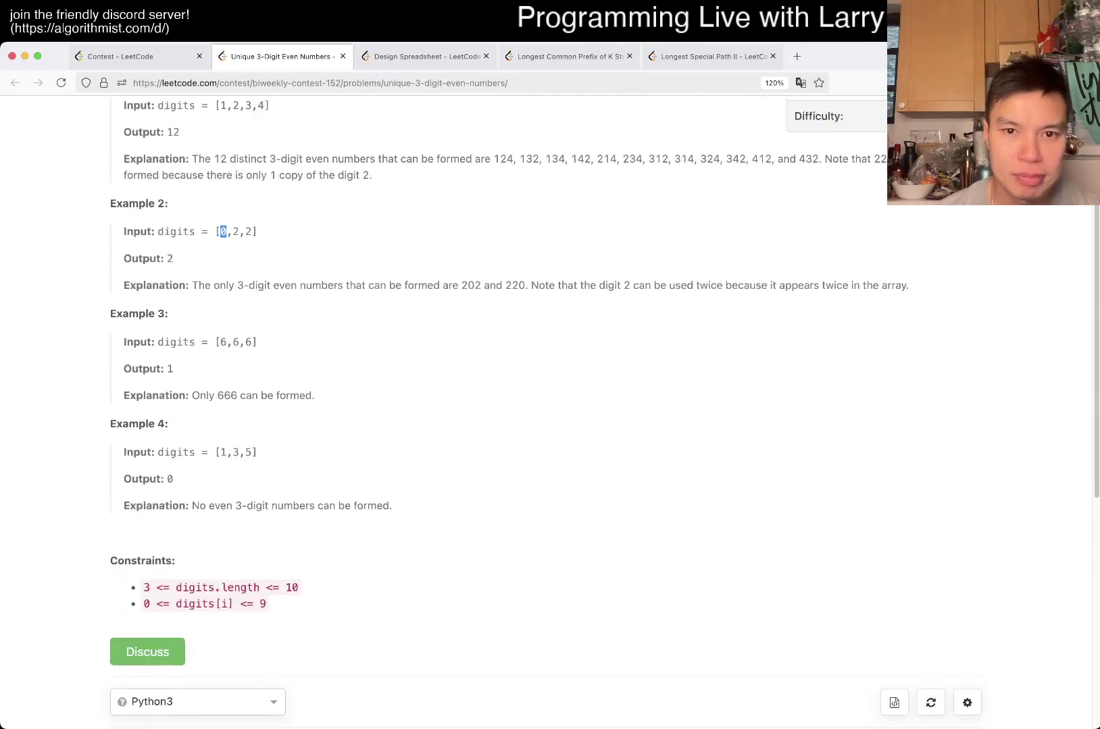
pyautogui.scroll(-8, 550, 386)
pyautogui.scroll(8, 550, 386)
pyautogui.write('digits.sor')
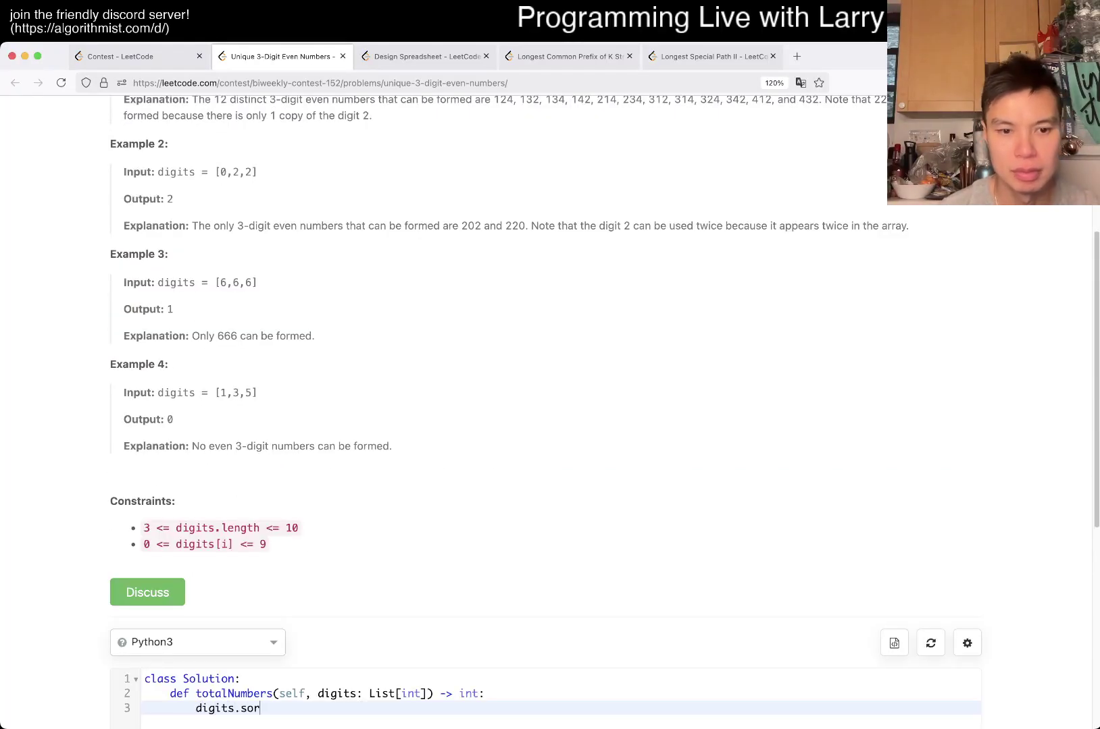
pyautogui.write('t()')
pyautogui.press('Return')
pyautogui.press('Return')
pyautogui.scroll(5, 550, 402)
pyautogui.scroll(-3, 550, 403)
pyautogui.scroll(-3, 550, 402)
pyautogui.scroll(5, 550, 403)
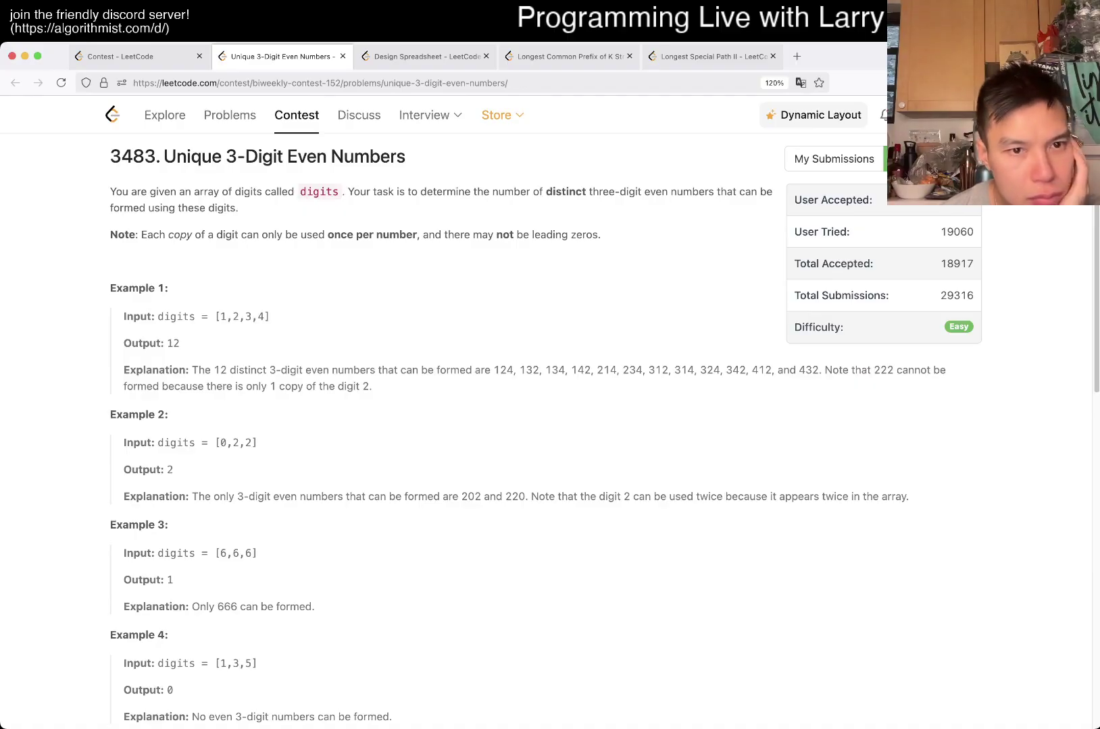
pyautogui.scroll(-3, 550, 429)
pyautogui.scroll(3, 550, 429)
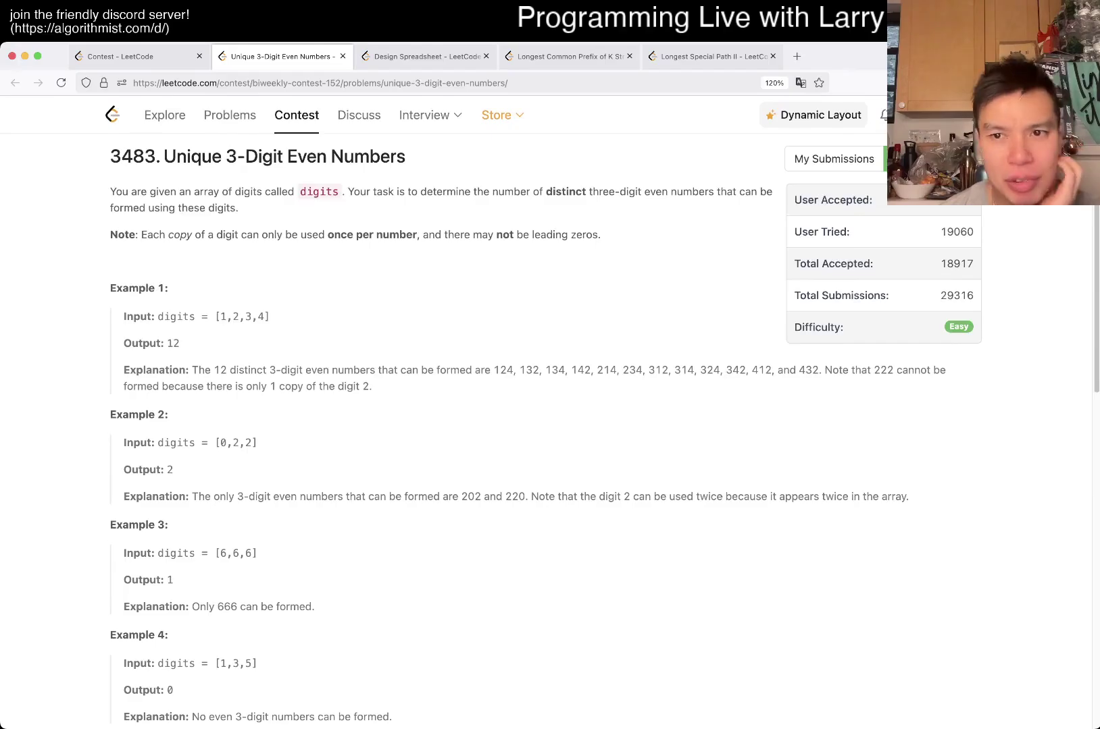
pyautogui.scroll(-10, 550, 429)
pyautogui.scroll(4, 550, 429)
pyautogui.scroll(4, 550, 412)
pyautogui.scroll(-5, 550, 412)
pyautogui.scroll(3, 551, 412)
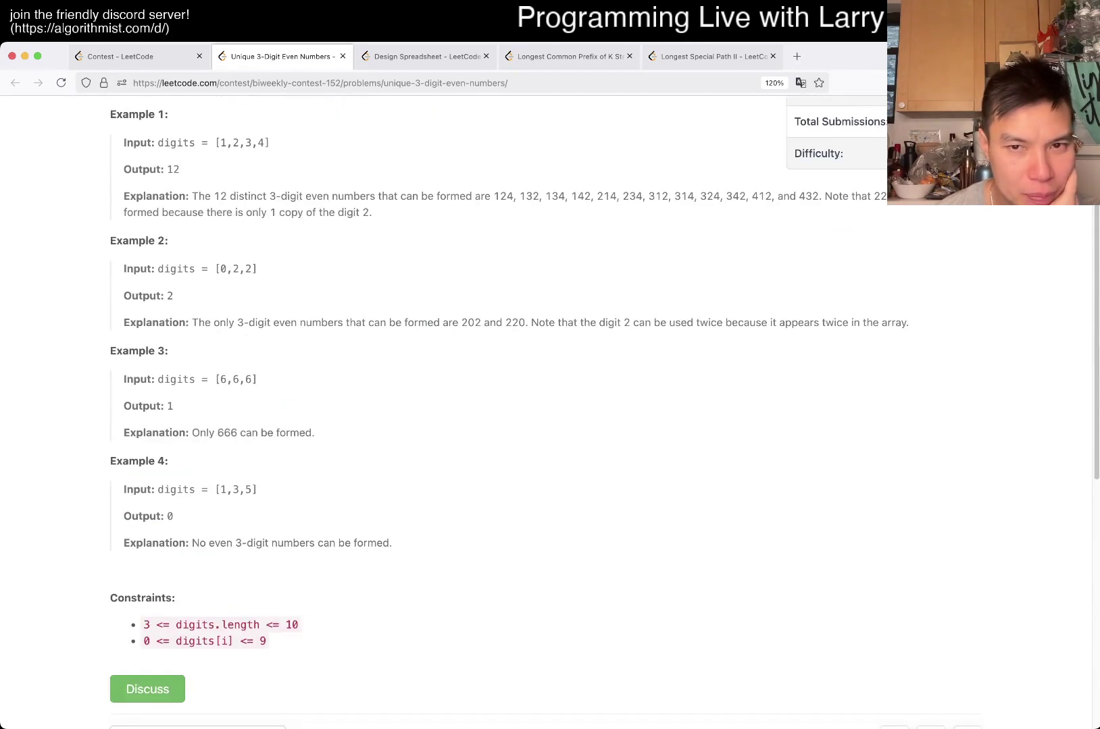
pyautogui.scroll(3, 549, 412)
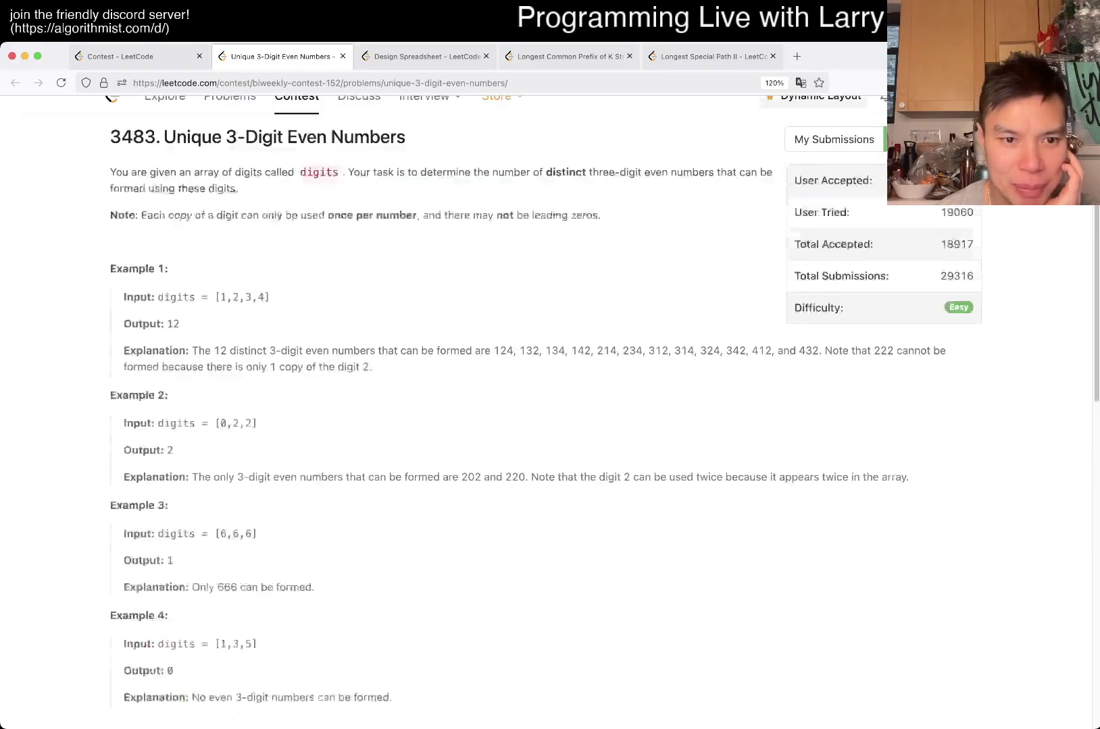
pyautogui.scroll(-6, 549, 412)
pyautogui.scroll(1, 550, 413)
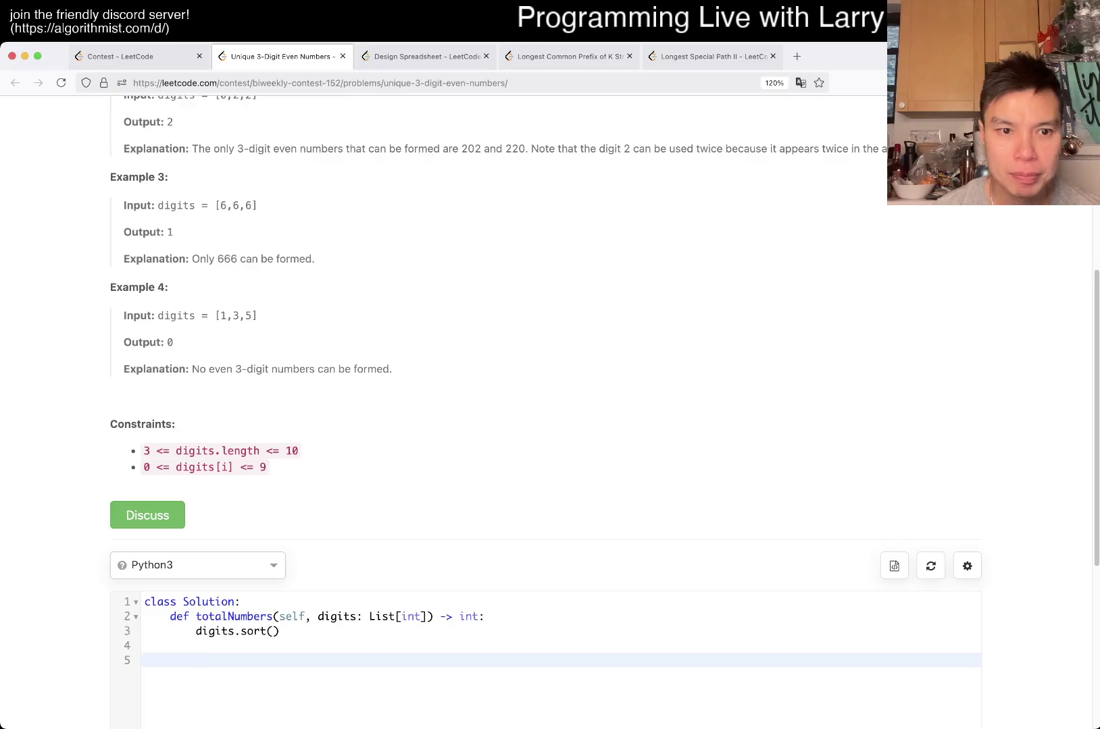
pyautogui.scroll(-2, 550, 368)
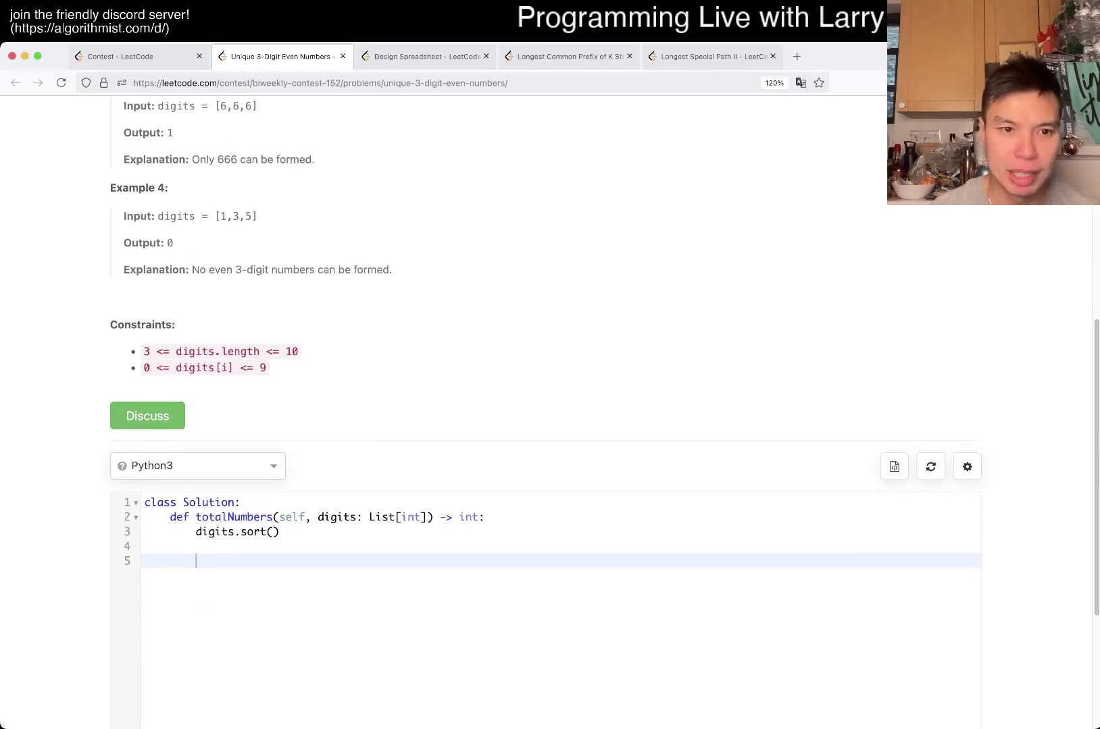
pyautogui.scroll(5, 550, 413)
pyautogui.scroll(3, 551, 412)
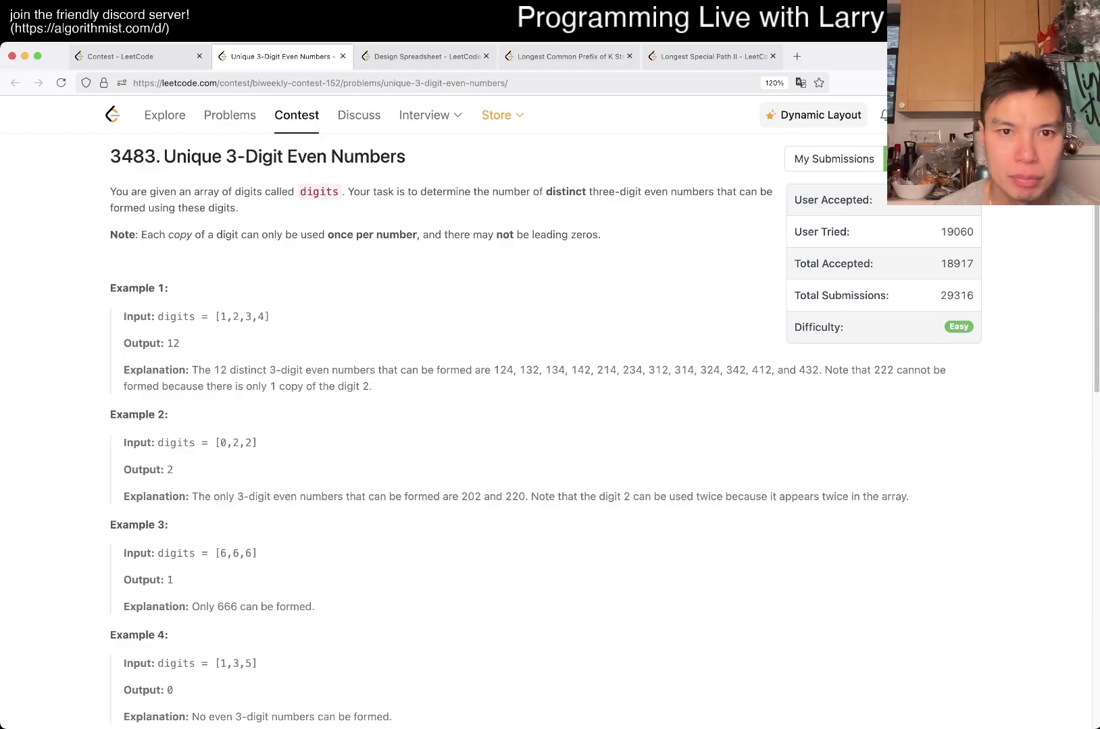
pyautogui.scroll(-2, 549, 413)
pyautogui.scroll(2, 550, 412)
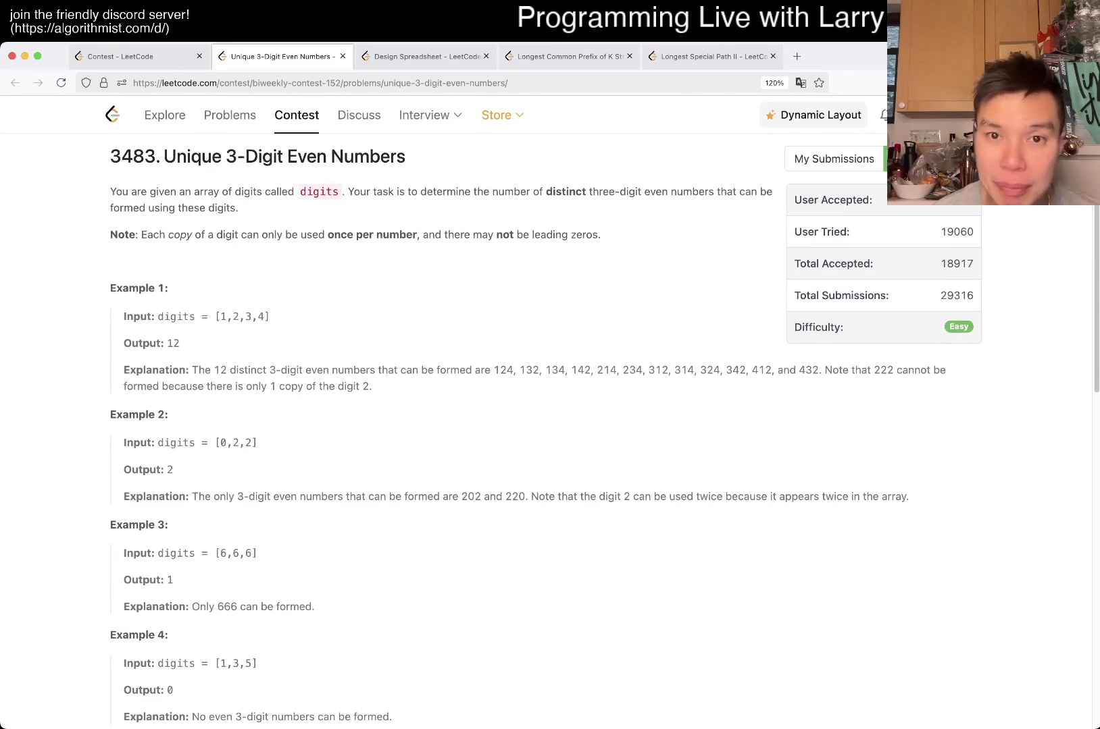
pyautogui.moveTo(545, 192); pyautogui.dragTo(642, 191)
pyautogui.scroll(-5, 643, 192)
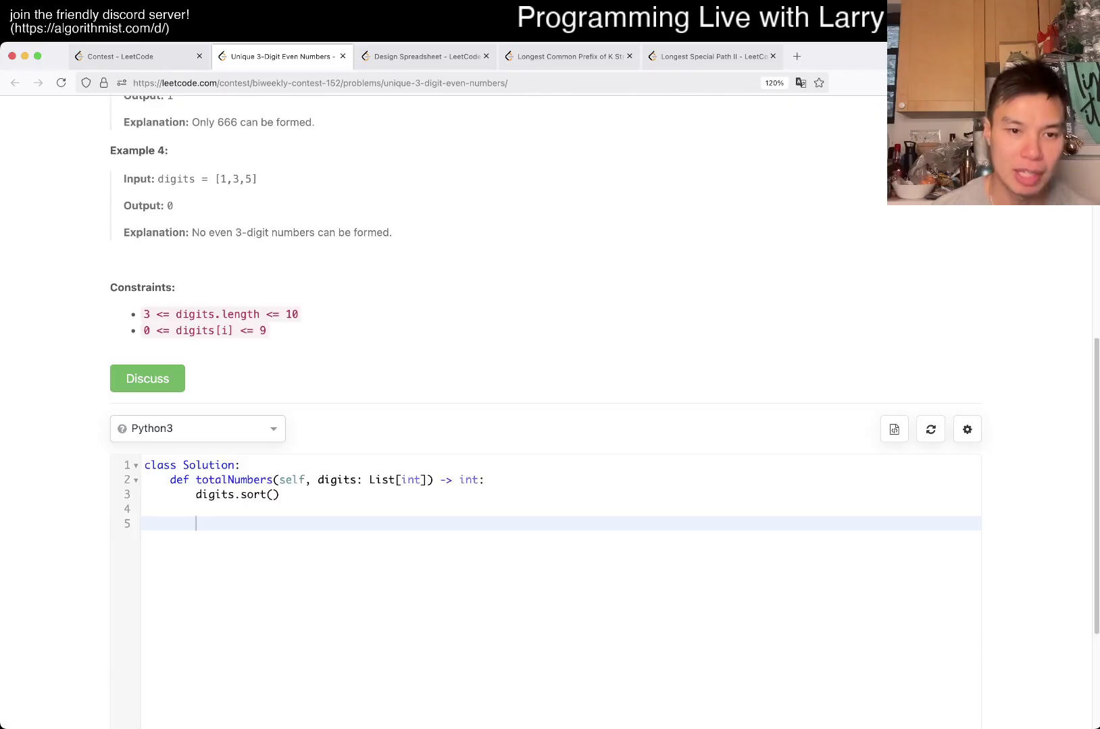
pyautogui.write('for i i')
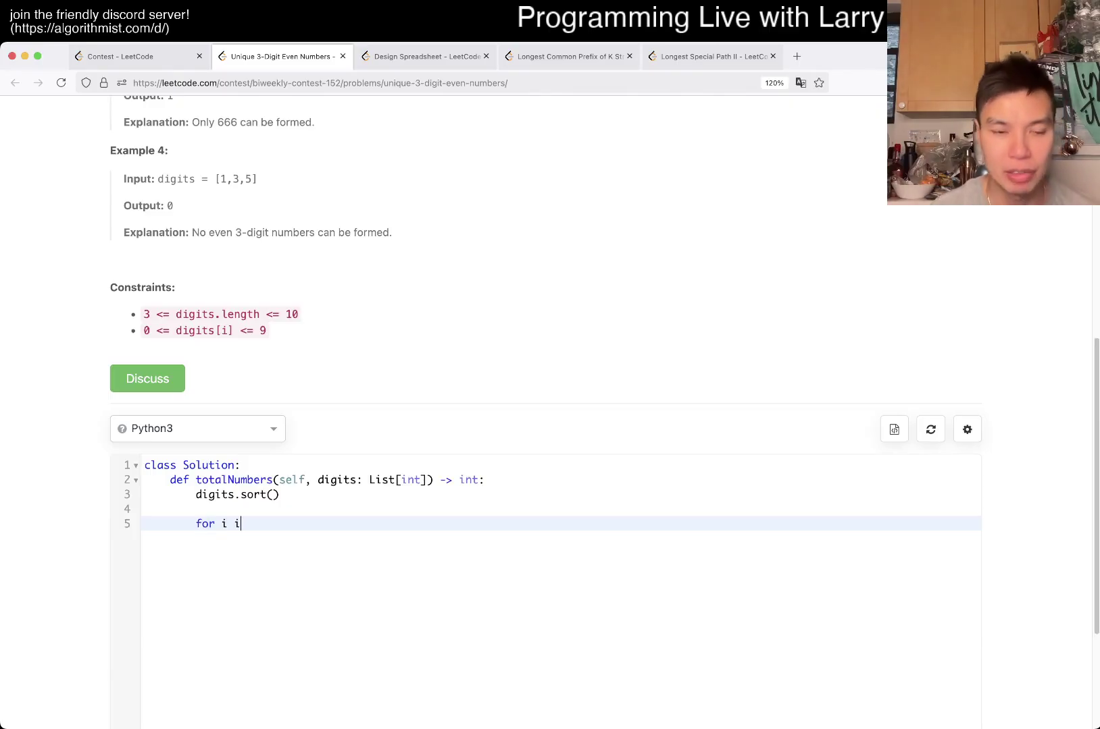
# Replace the digits.sort() line with N = len(digits)
pyautogui.press('BackSpace')
pyautogui.press('Up')
pyautogui.press('Up')
pyautogui.press('Up')
pyautogui.press('End')
pyautogui.press('Return')
pyautogui.write('N = len(digits')
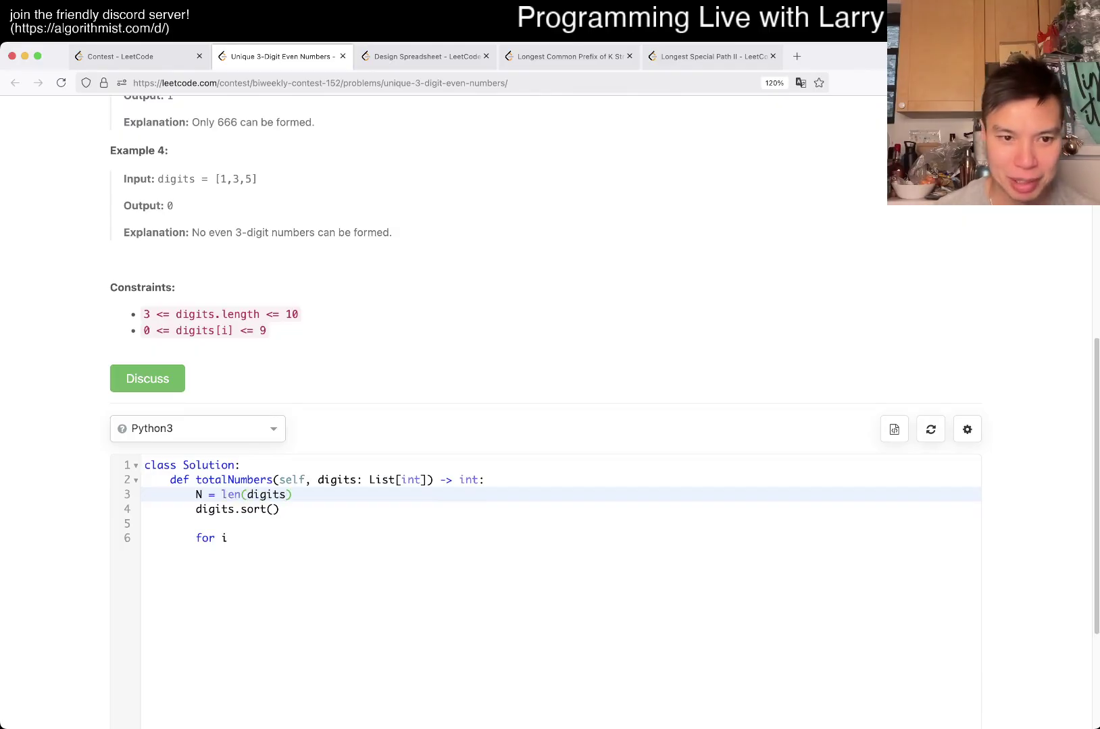
pyautogui.press('Down')
pyautogui.press('Down')
pyautogui.press('Down')
pyautogui.press('Up')
pyautogui.press('Up')
pyautogui.press('Home')
pyautogui.press('super+d')
# Add s = set() and the nested i, j, k loops computing num
pyautogui.press('Up')
pyautogui.press('End')
pyautogui.press('Return')
pyautogui.write('s = set(')
pyautogui.press('Down')
pyautogui.press('Down')
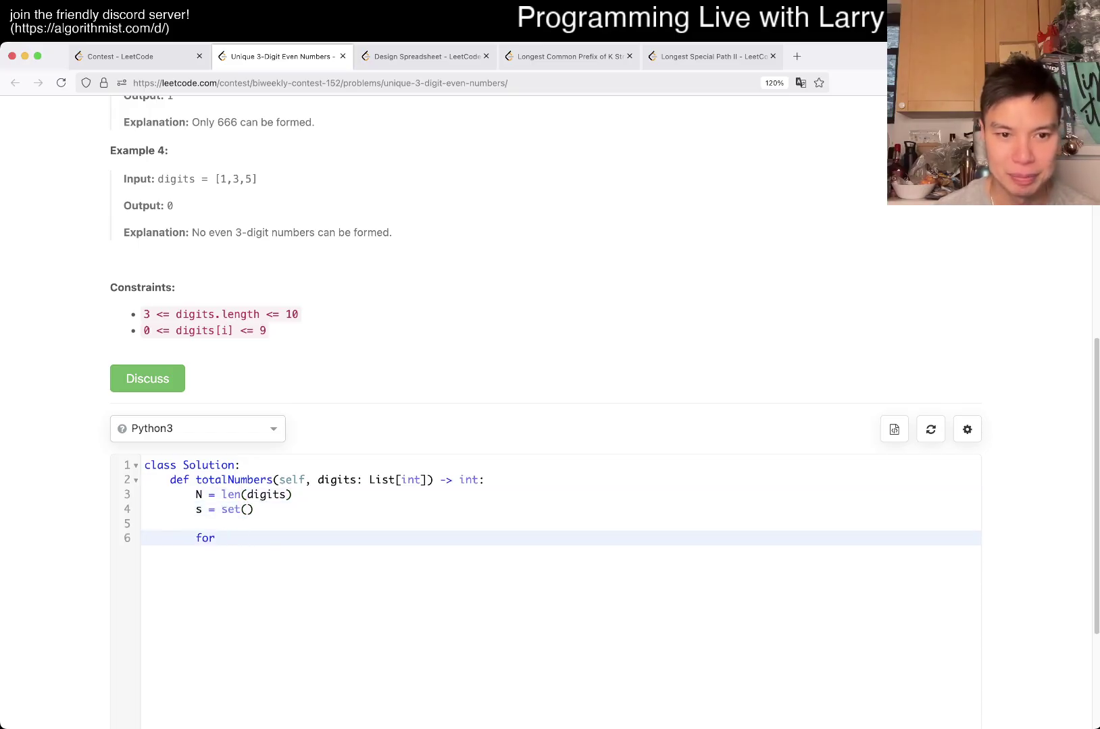
pyautogui.write('in range(N):')
pyautogui.press('Return')
pyautogui.write('for j in ')
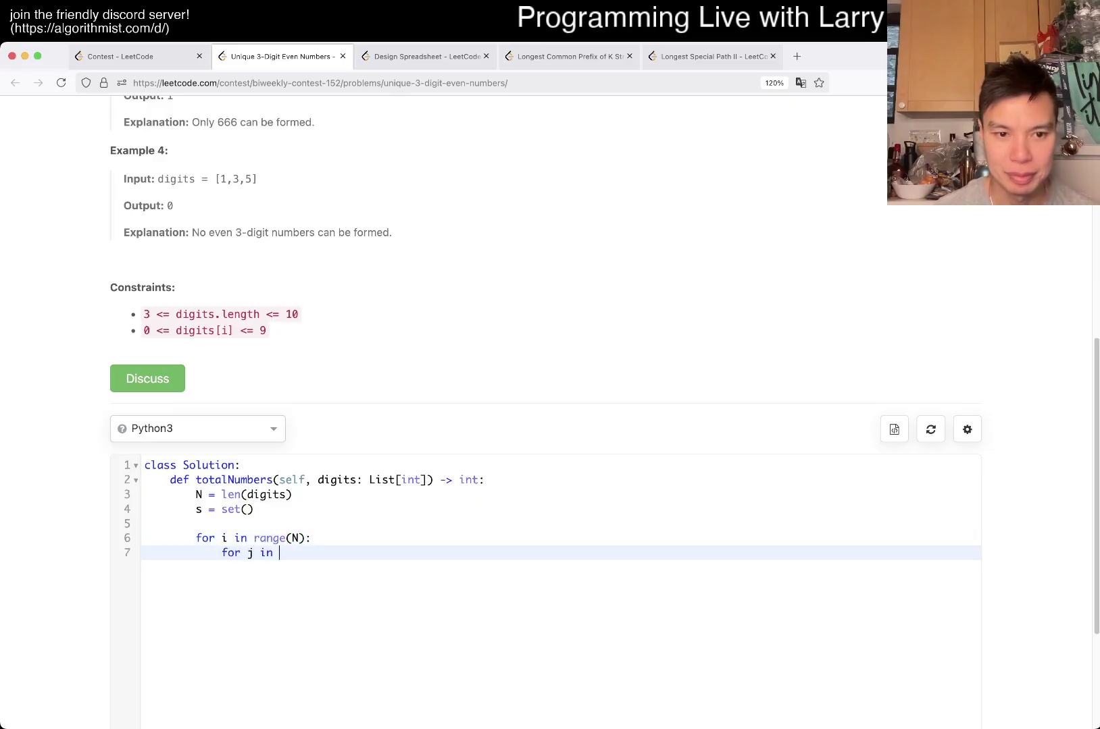
pyautogui.write('range(N):')
pyautogui.press('Return')
pyautogui.write('for k in range(N):')
pyautogui.press('Return')
pyautogui.write('num =')
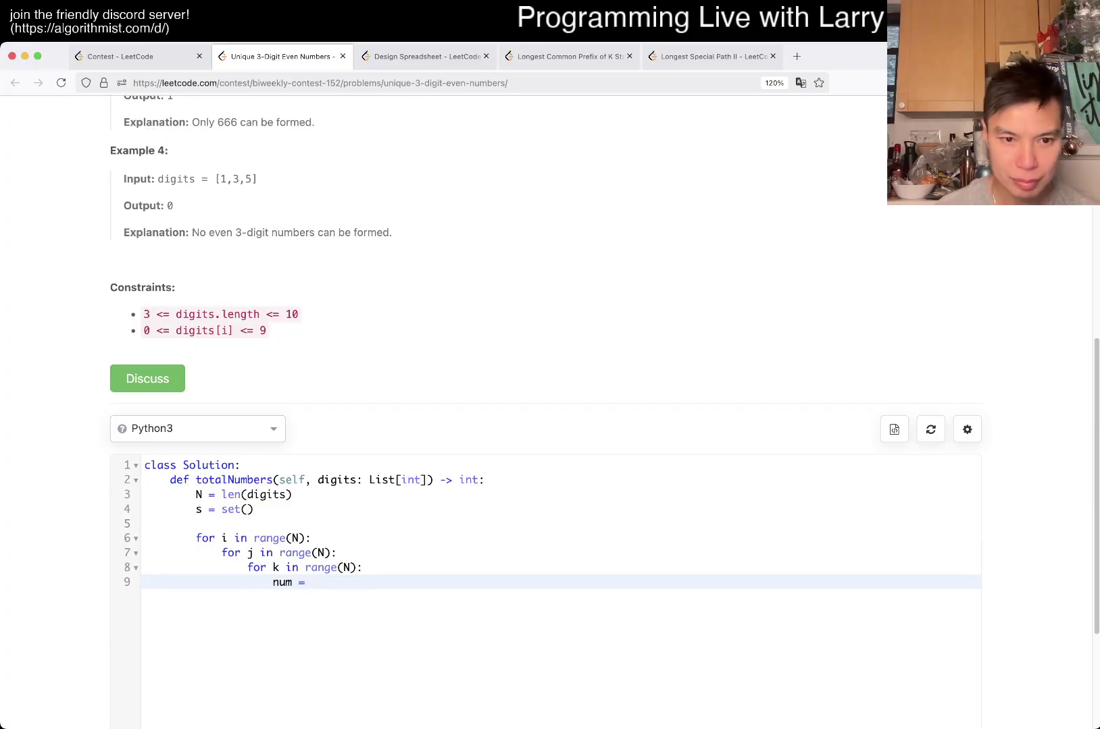
pyautogui.write('digits[i] * 100 + digits[j] * 10 + digits[k')
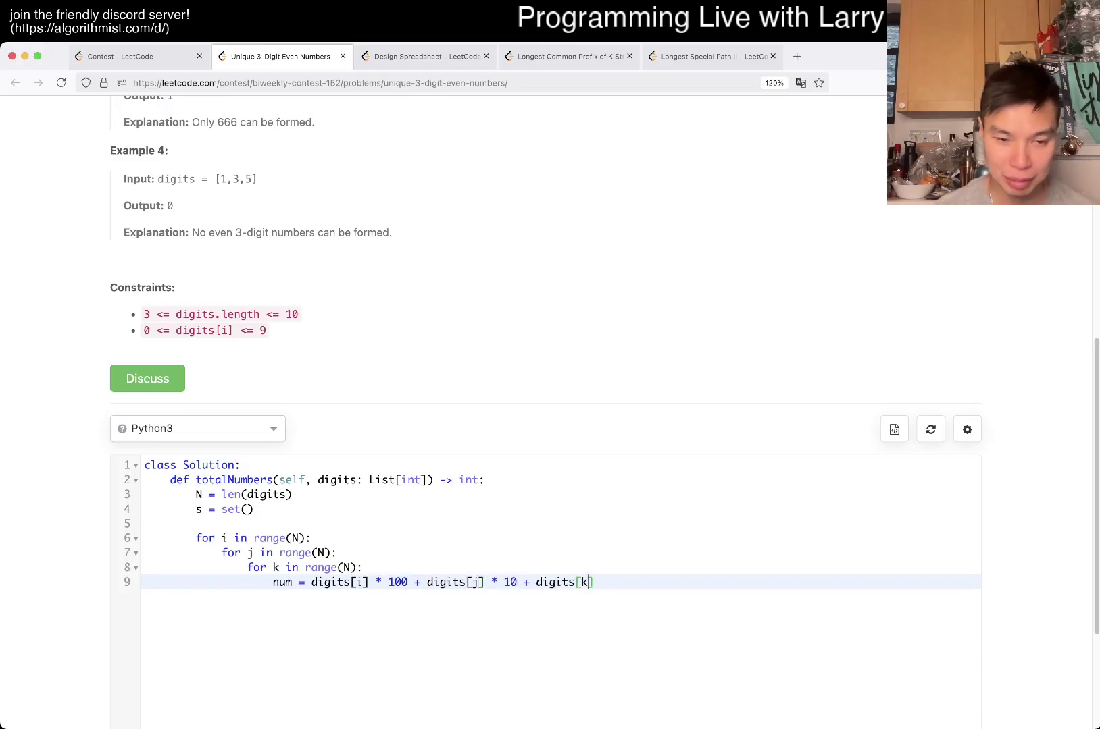
# Add the 100 <= num <= 999 check that adds num to s, and begin the return line
pyautogui.press('Return')
pyautogui.press('Return')
pyautogui.write('if num')
pyautogui.write('100 <= num <')
pyautogui.write('= 999:')
pyautogui.press('Return')
pyautogui.write('coun')
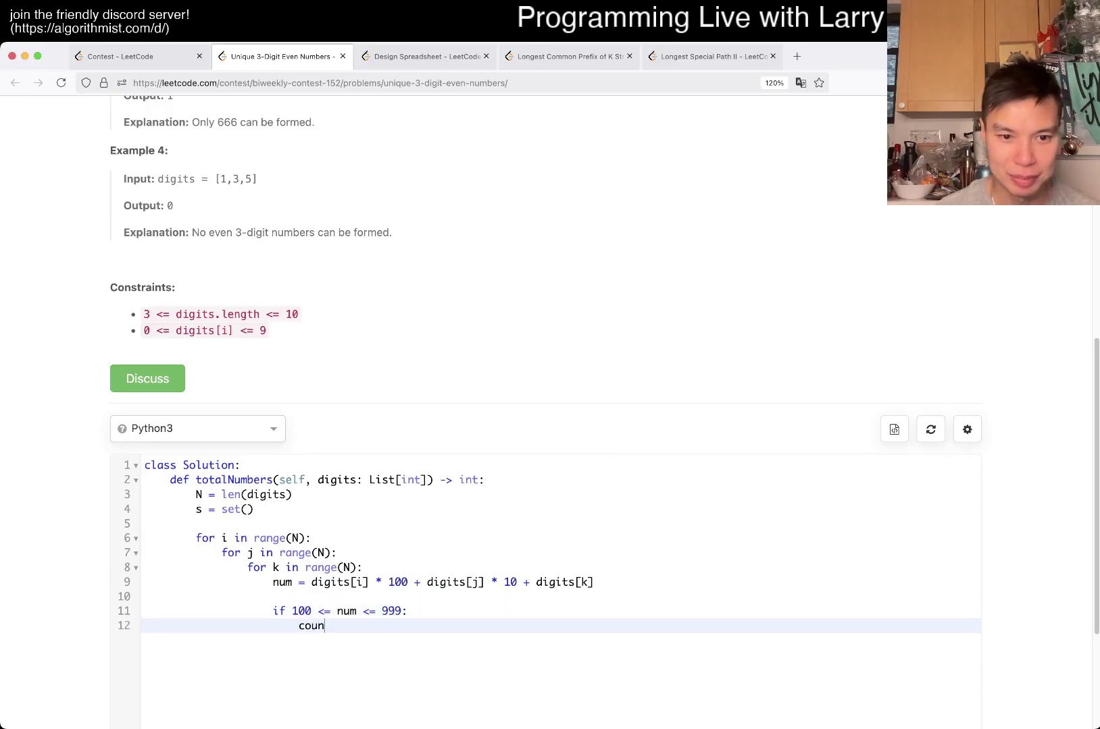
pyautogui.press('BackSpace')
pyautogui.press('BackSpace')
pyautogui.press('BackSpace')
pyautogui.write('s.add(num)')
pyautogui.press('Return')
pyautogui.press('BackSpace')
pyautogui.write('return s')
pyautogui.scroll(-4, 550, 412)
# Return len(s), run the four example testcases, and open a line after the add
pyautogui.click(297, 661)
pyautogui.click(241, 451)
pyautogui.write('len(s')
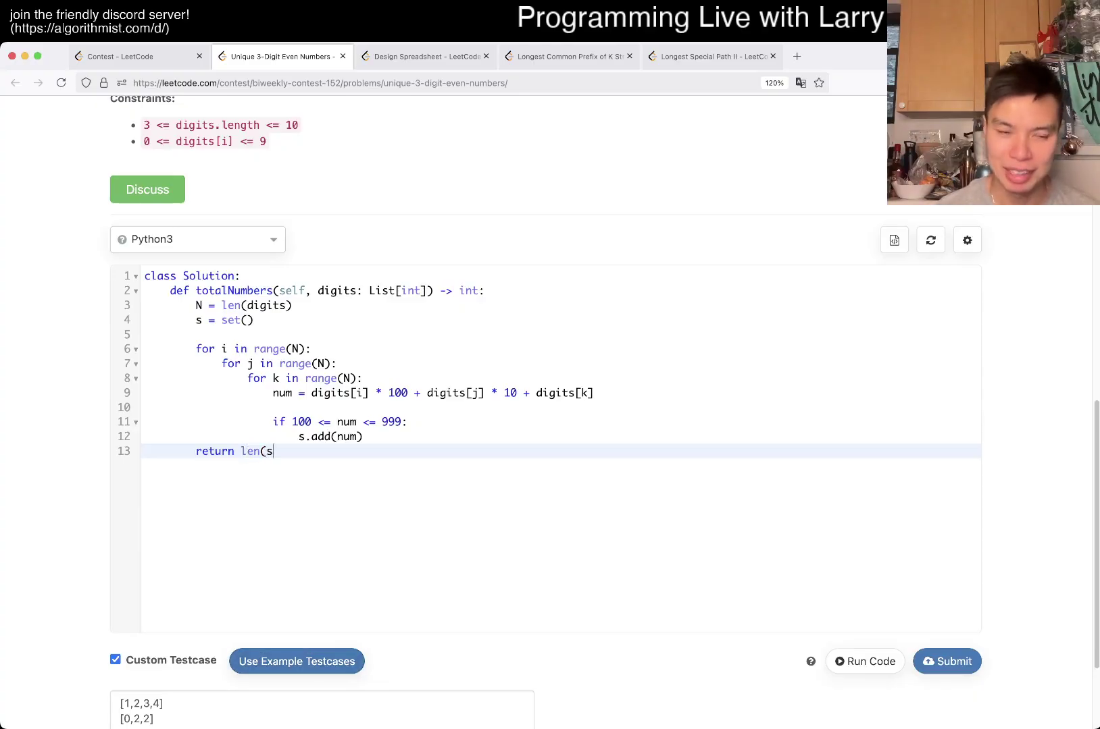
pyautogui.write(')')
pyautogui.hotkey('ctrl', "'")
pyautogui.scroll(-3, 550, 412)
pyautogui.scroll(-2, 550, 412)
pyautogui.scroll(10, 549, 412)
pyautogui.scroll(4, 550, 412)
pyautogui.scroll(-10, 550, 412)
pyautogui.scroll(1, 551, 413)
pyautogui.scroll(5, 550, 413)
pyautogui.scroll(1, 550, 413)
pyautogui.scroll(1, 549, 413)
pyautogui.press('Up')
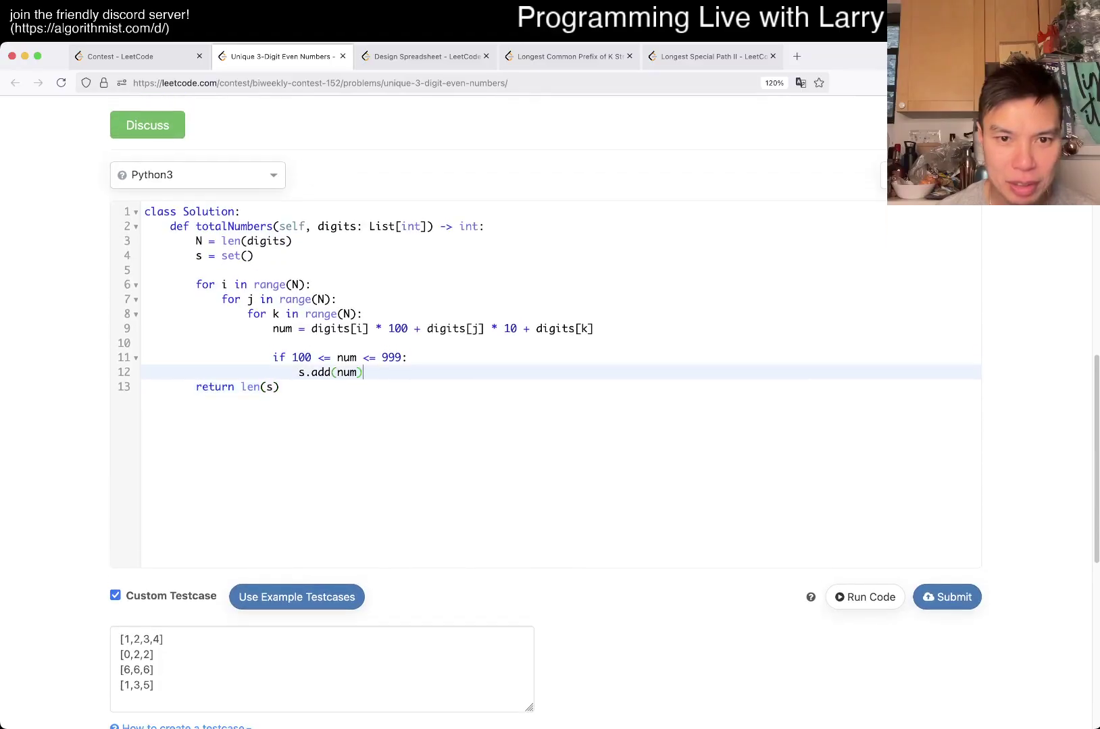
pyautogui.press('Return')
pyautogui.press('BackSpace')
pyautogui.press('BackSpace')
pyautogui.write('pr')
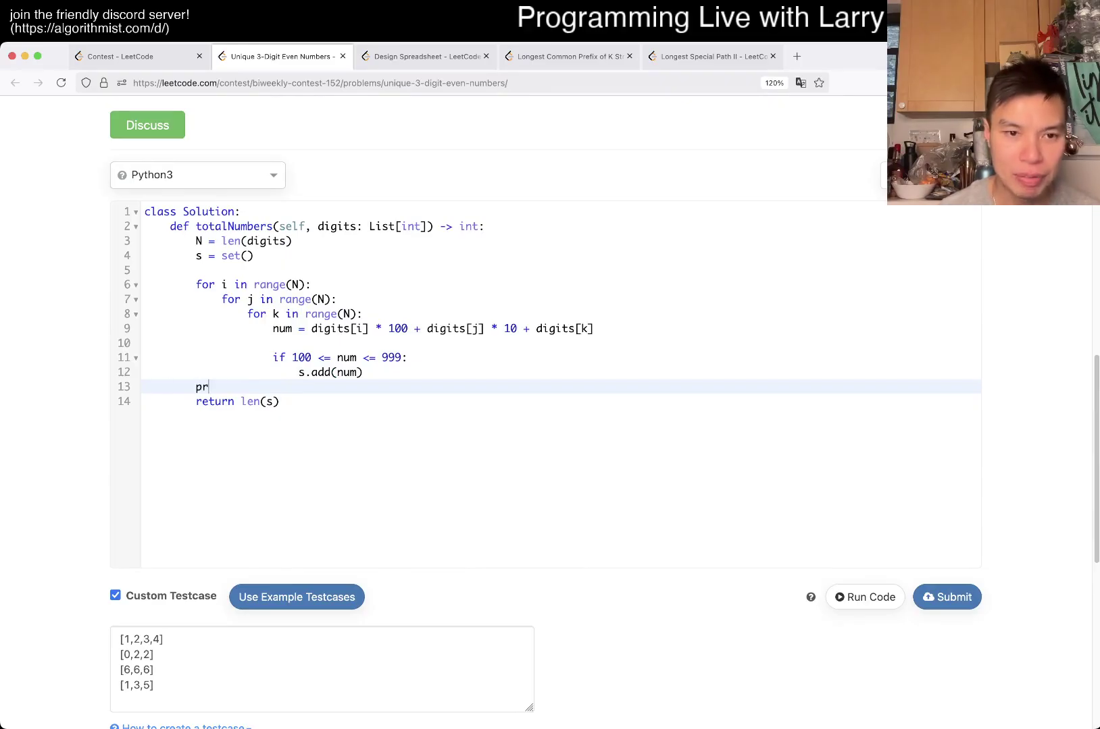
pyautogui.press('BackSpace')
pyautogui.press('BackSpace')
pyautogui.press('BackSpace')
pyautogui.press('BackSpace')
pyautogui.press('BackSpace')
# Add the 'and num % 2 == 0' even check and print(s), rerunning the examples
pyautogui.press('Up')
pyautogui.press('End')
pyautogui.press('Return')
pyautogui.press('Up')
pyautogui.write('and num % 2 == 0')
pyautogui.press('Down')
pyautogui.press('Down')
pyautogui.press('Up')
pyautogui.press('Delete')
pyautogui.press('super+apostrophe')
pyautogui.scroll(15, 549, 428)
pyautogui.scroll(3, 551, 429)
pyautogui.scroll(-15, 550, 428)
pyautogui.scroll(-1, 550, 429)
pyautogui.scroll(12, 549, 429)
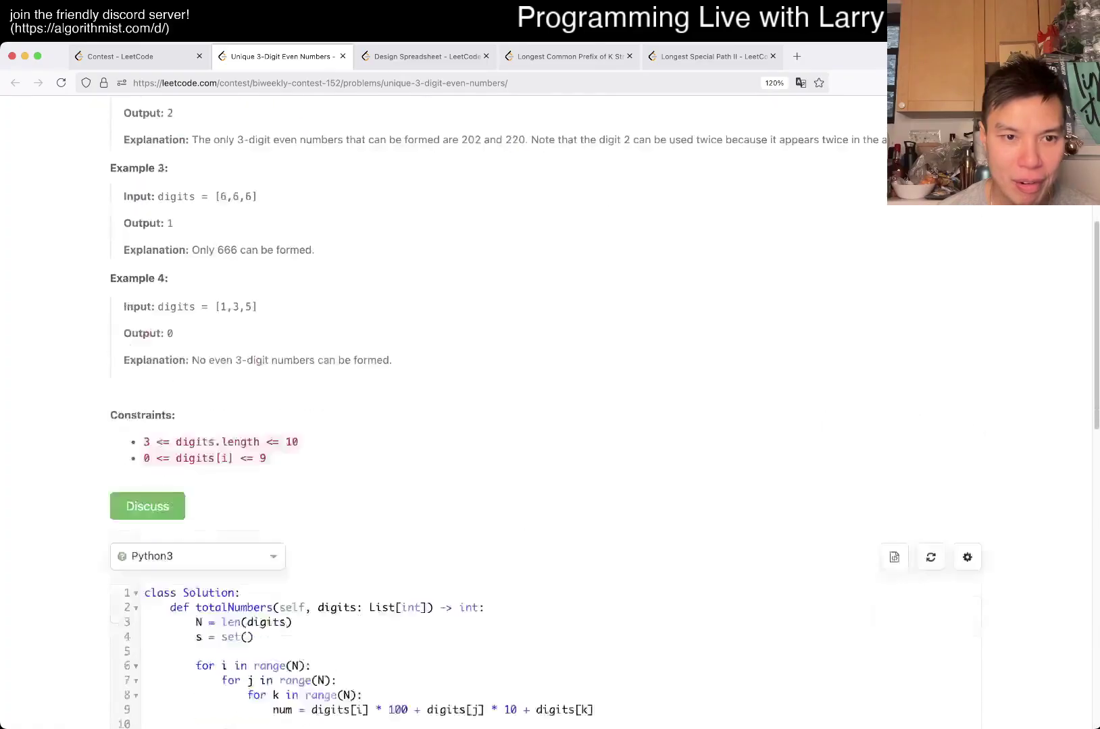
pyautogui.scroll(-5, 549, 429)
pyautogui.press('Return')
pyautogui.write('p')
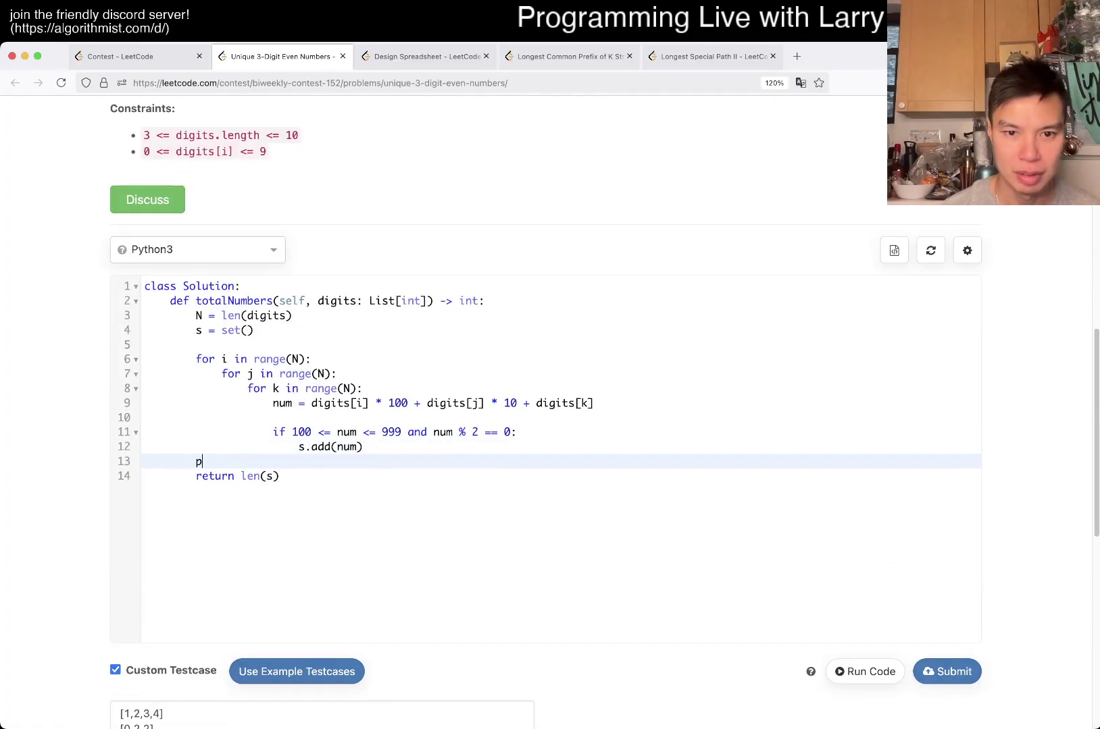
pyautogui.write('rint(s')
pyautogui.press('super+apostrophe')
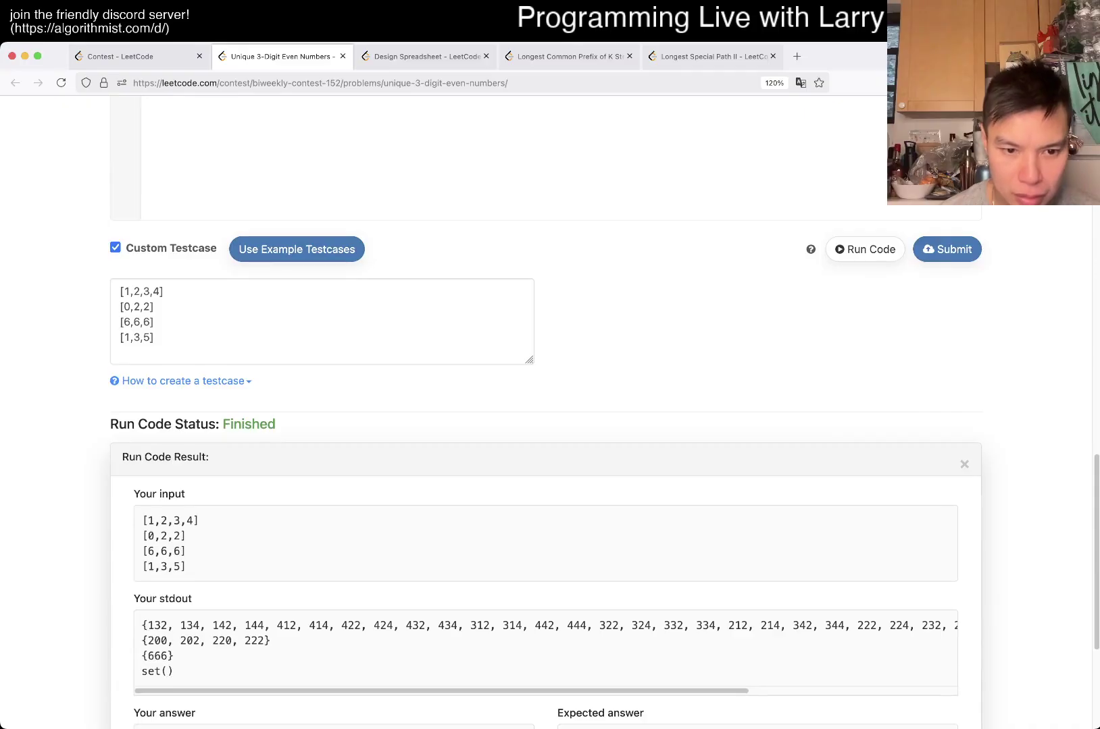
pyautogui.scroll(15, 549, 412)
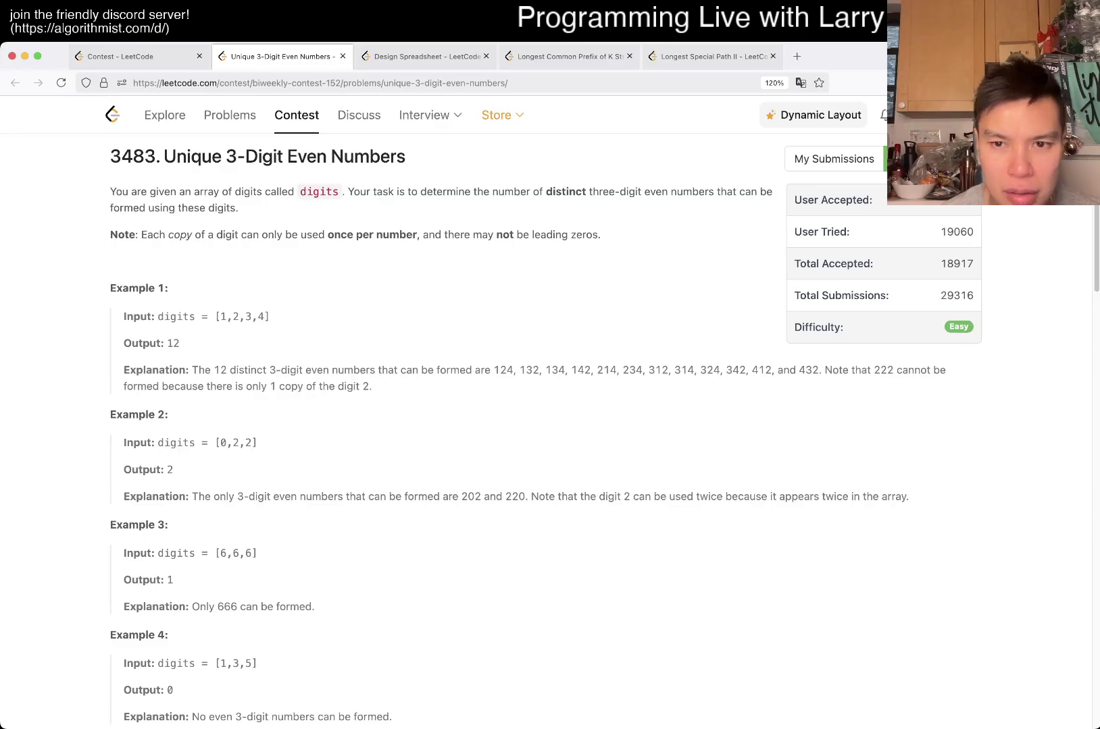
pyautogui.scroll(-15, 550, 412)
pyautogui.scroll(-5, 550, 412)
pyautogui.scroll(8, 550, 412)
pyautogui.scroll(3, 551, 413)
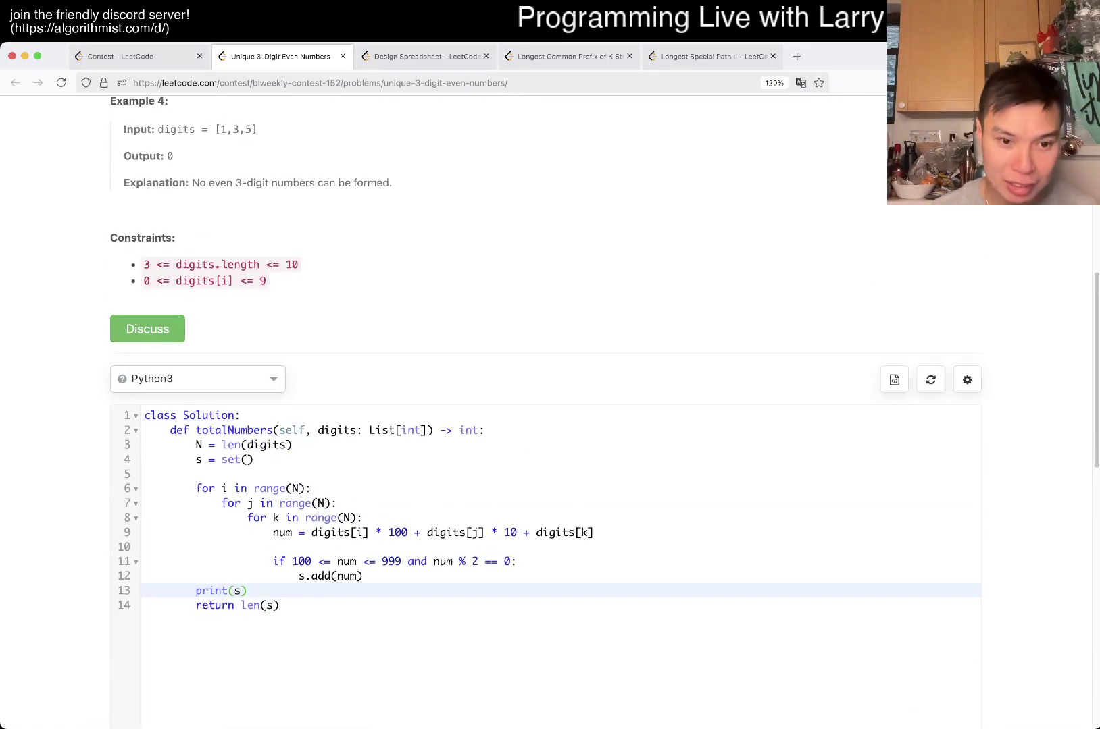
pyautogui.scroll(1, 281, 514)
# Delete print(s) and wrap the loop body in 'if i != j and j != k and i != k:'
pyautogui.click(280, 515)
pyautogui.click(370, 590)
pyautogui.tripleClick(247, 604)
pyautogui.press('BackSpace')
pyautogui.press('Up')
pyautogui.press('Up')
pyautogui.press('Up')
pyautogui.press('Up')
pyautogui.press('Up')
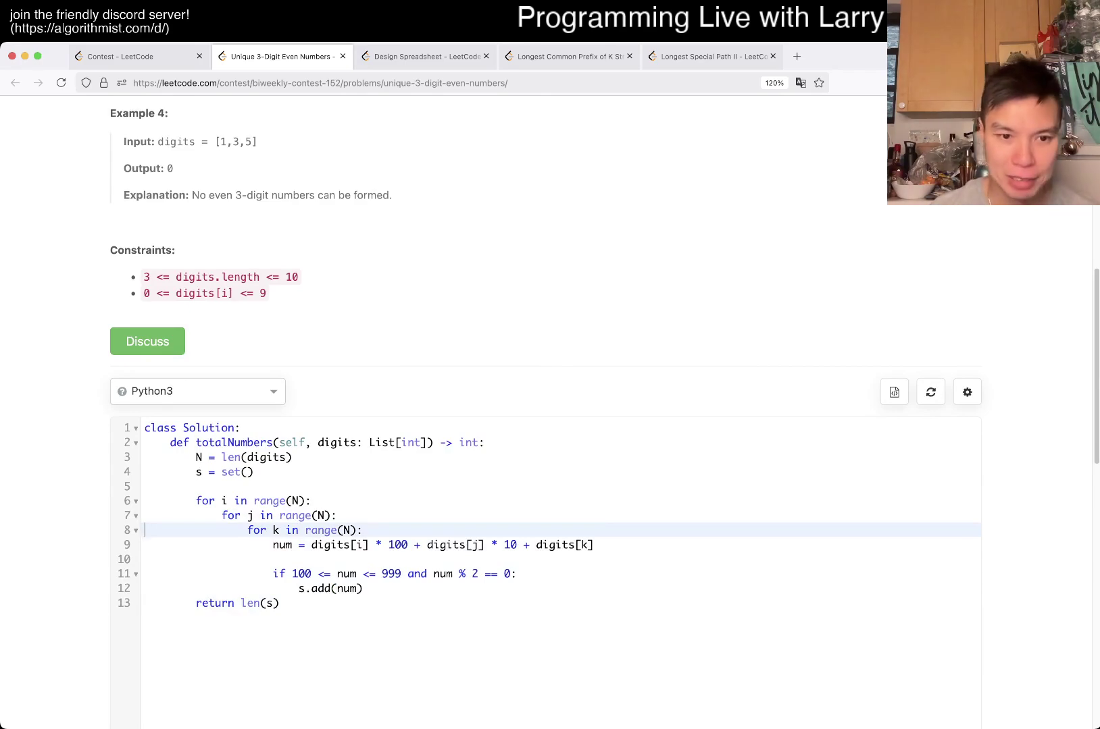
pyautogui.press('Return')
pyautogui.write('if i != j a')
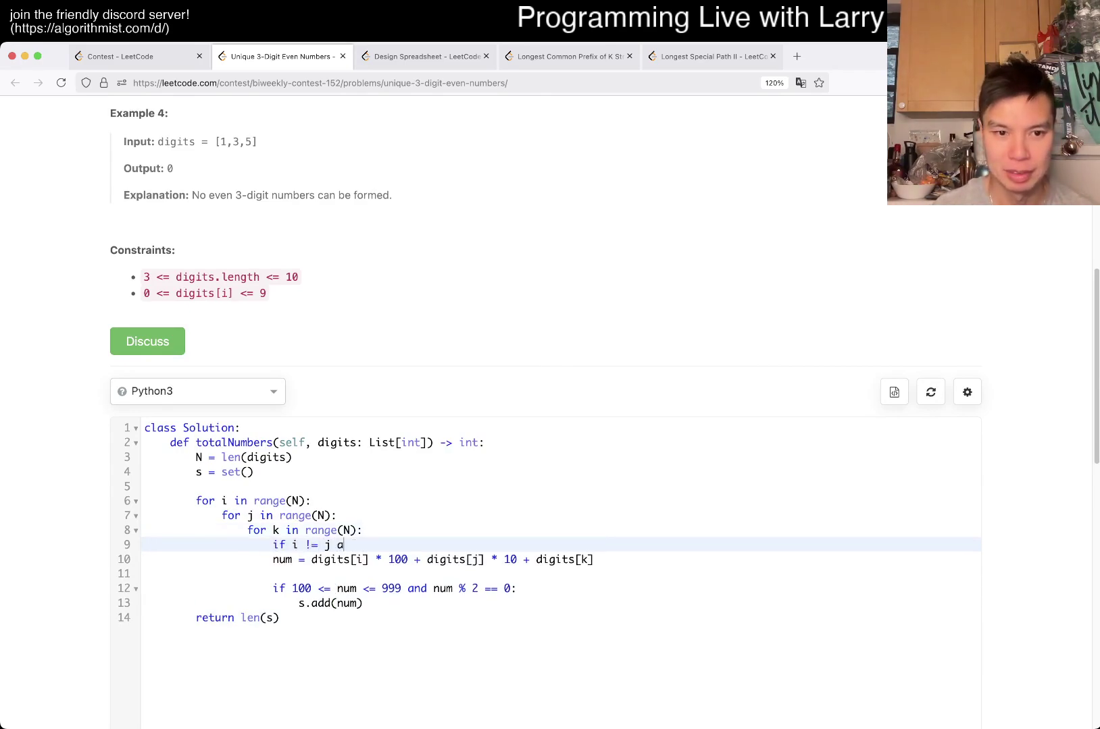
pyautogui.write('nd nd :')
pyautogui.press('Down')
pyautogui.hotkey('shift', 'Down')
pyautogui.hotkey('shift', 'Down')
pyautogui.hotkey('shift', 'Down')
pyautogui.hotkey('shift', 'Down')
pyautogui.press('Tab')
pyautogui.scroll(-10, 550, 412)
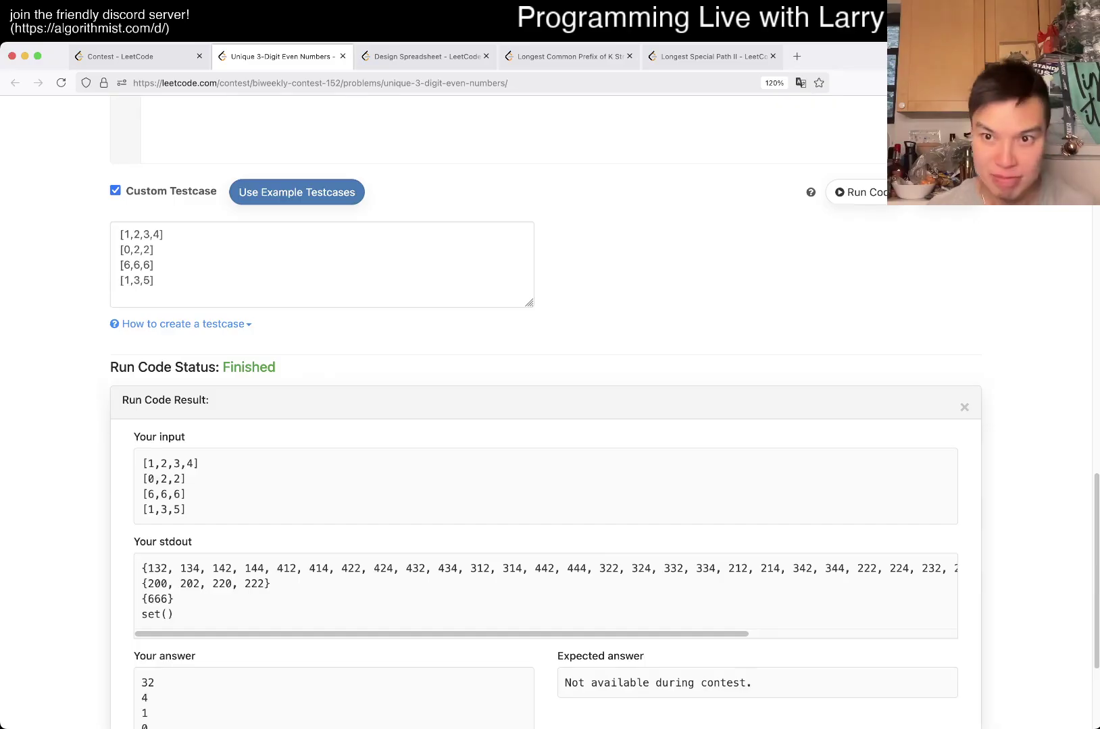
# Run and submit the solution for Accepted, then close it and return to the contest page
pyautogui.click(893, 193)
pyautogui.scroll(15, 893, 343)
pyautogui.scroll(-10, 893, 342)
pyautogui.scroll(-3, 945, 515)
pyautogui.click(947, 552)
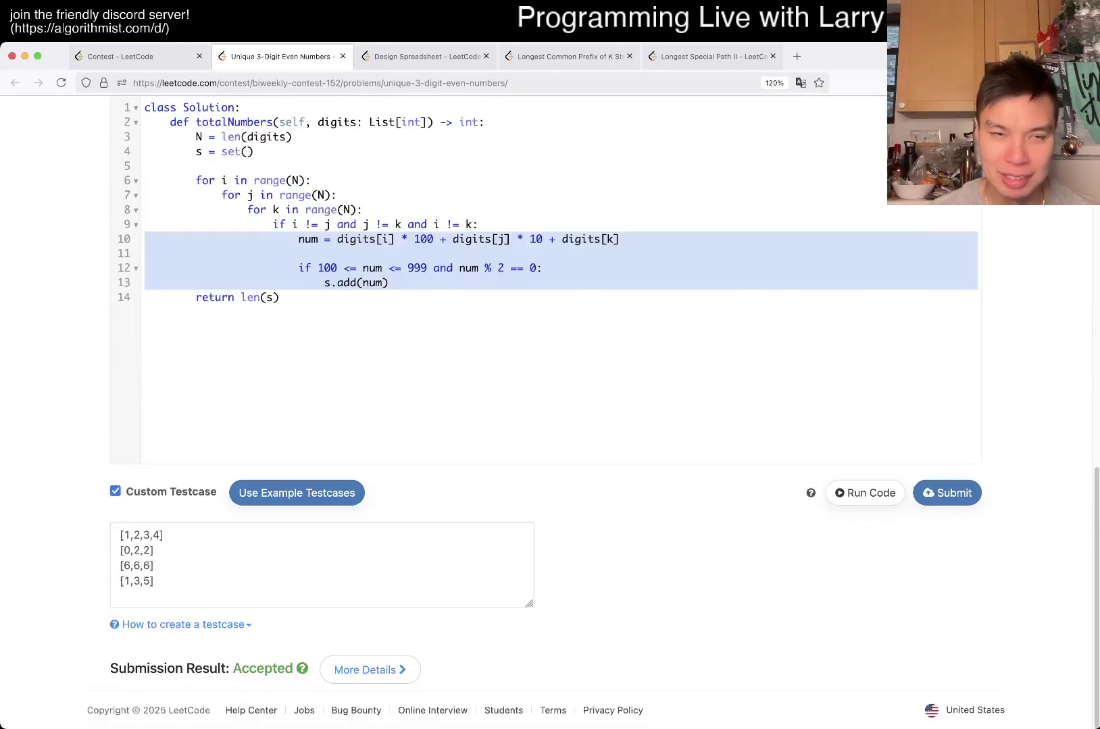
pyautogui.press('super+w')
pyautogui.hotkey('ctrl', 'shift', 'Tab')
# Open the contest standings, then show the saved snapshot with rank 427 and 13 points
pyautogui.click(589, 413)
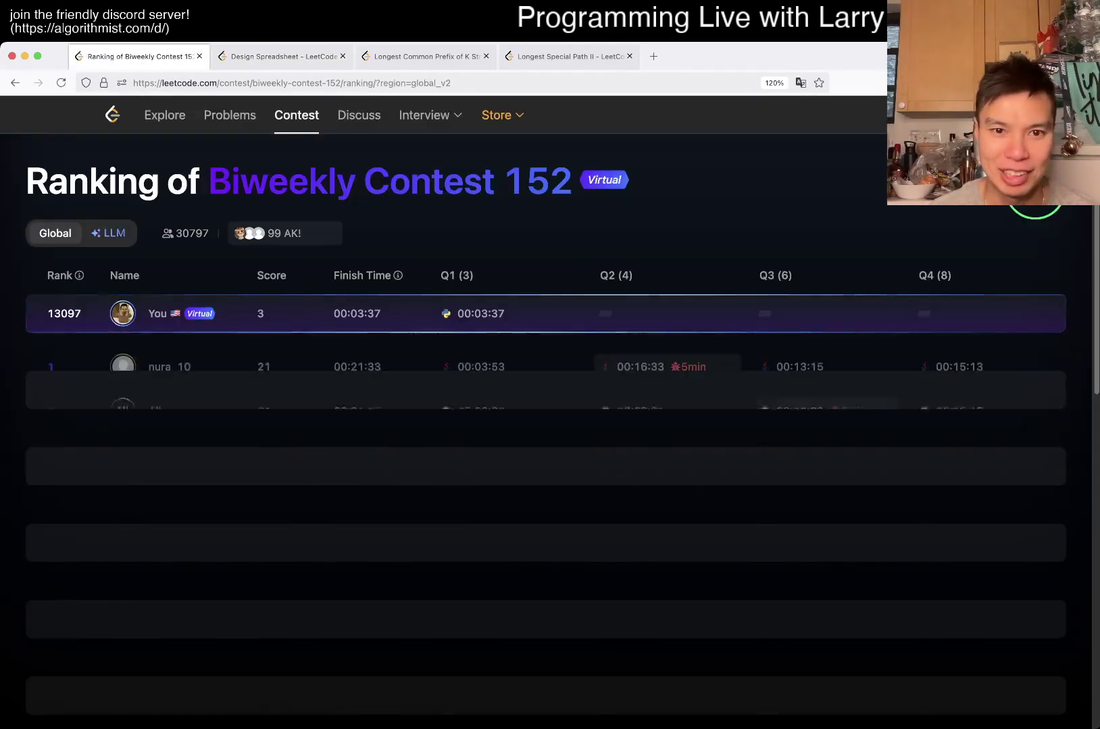
pyautogui.hotkey('ctrl', 'Tab')
pyautogui.scroll(5, 550, 387)
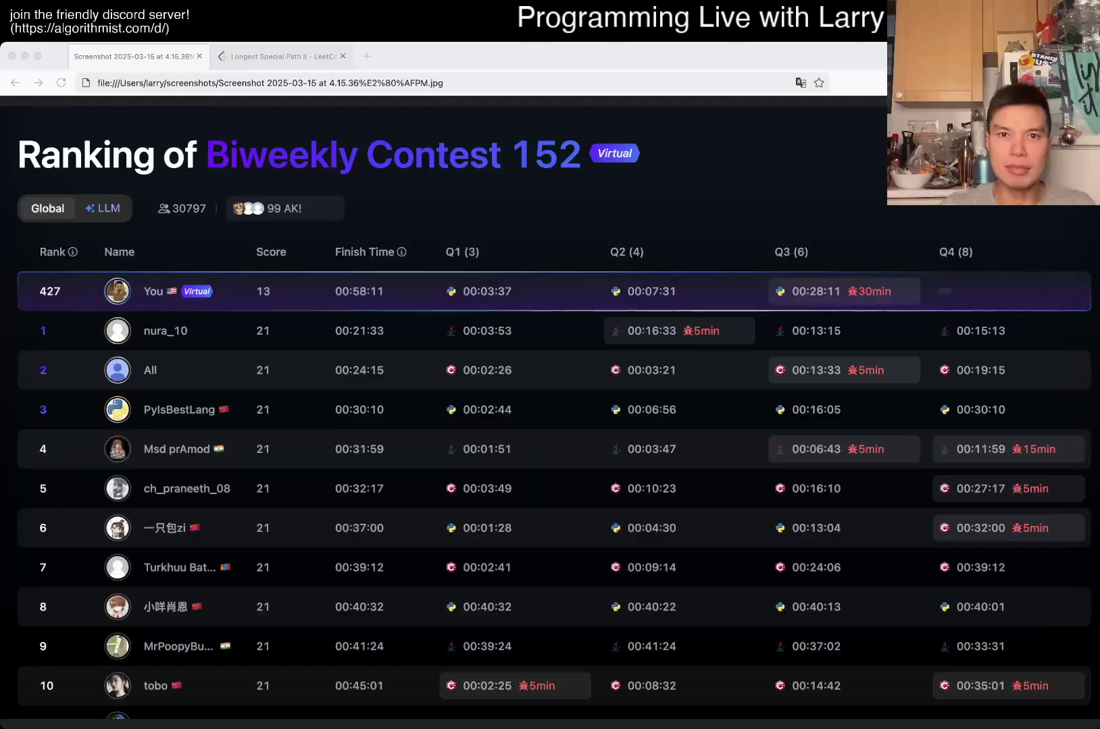